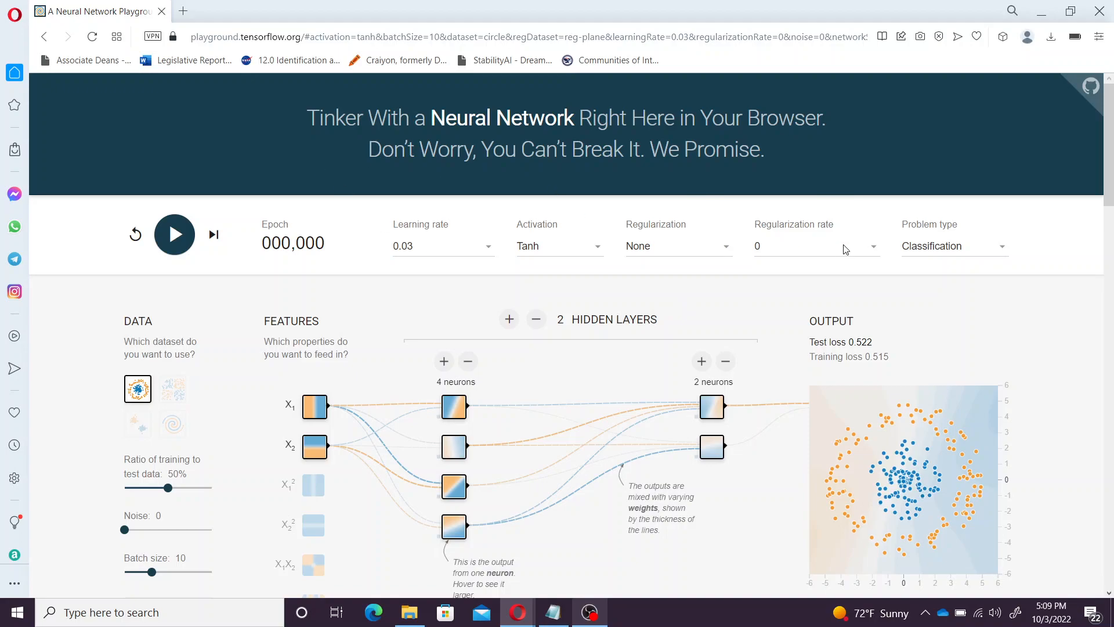
Keep the problem type set to Classification
{"action": "left_click", "coordinate": [990, 256]}
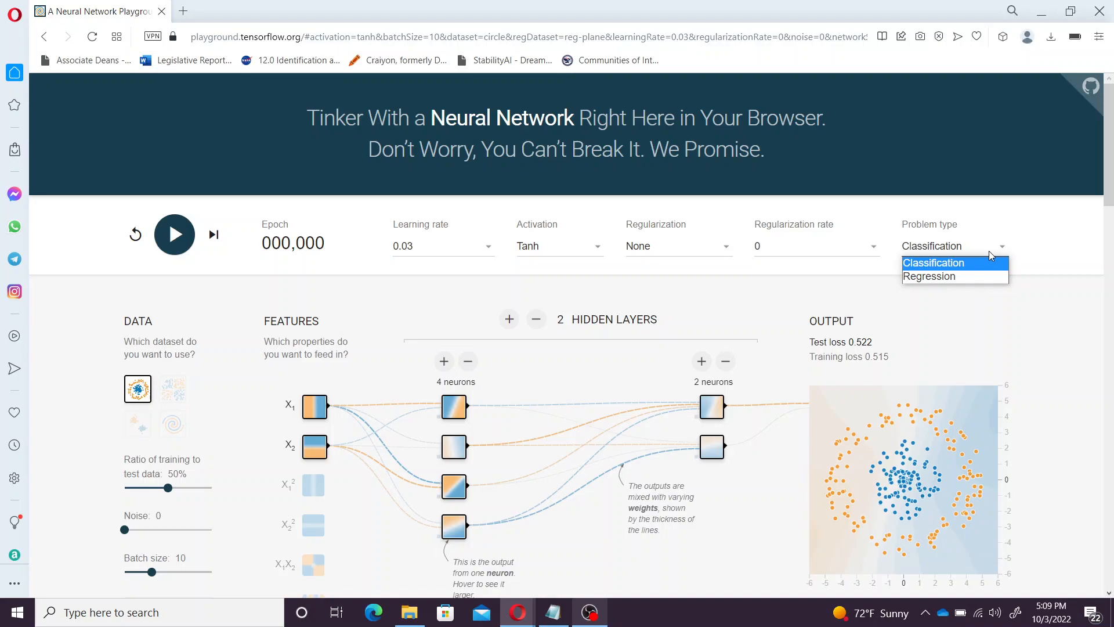
{"action": "left_click", "coordinate": [980, 266]}
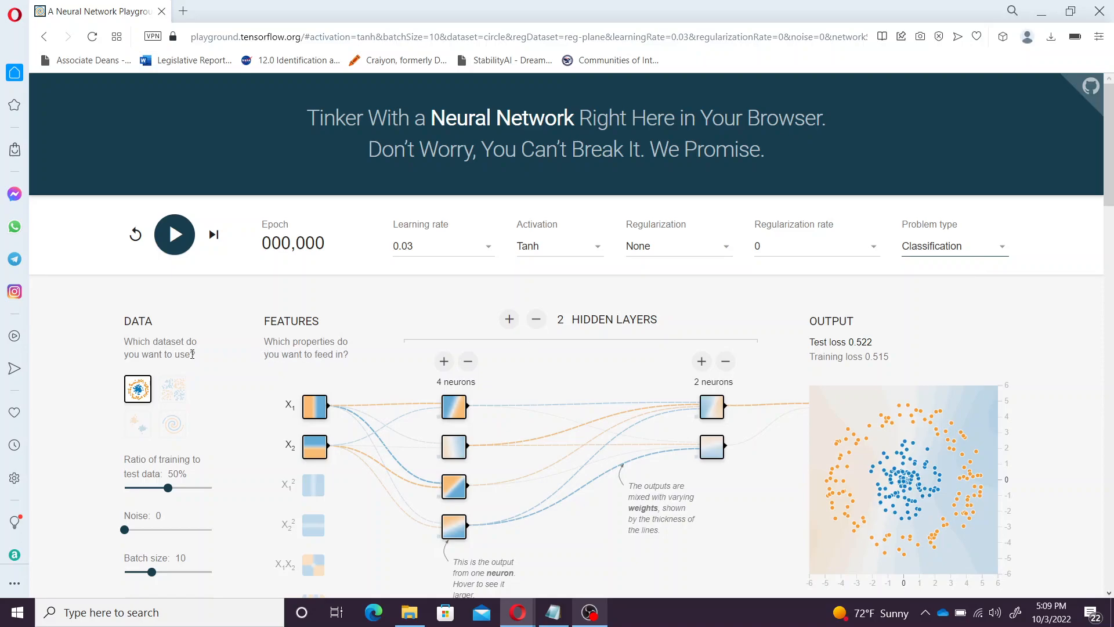
{"action": "scroll", "coordinate": [192, 354], "scroll_direction": "down", "scroll_amount": 2}
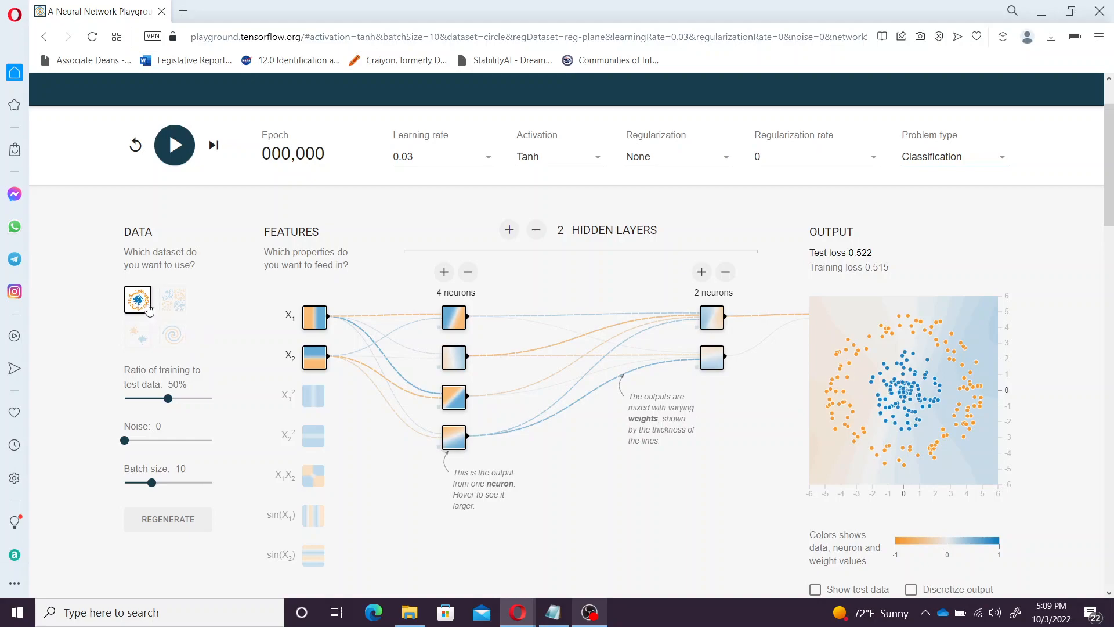
Preview the XOR and spiral datasets, then return to the circle dataset
{"action": "left_click", "coordinate": [175, 308]}
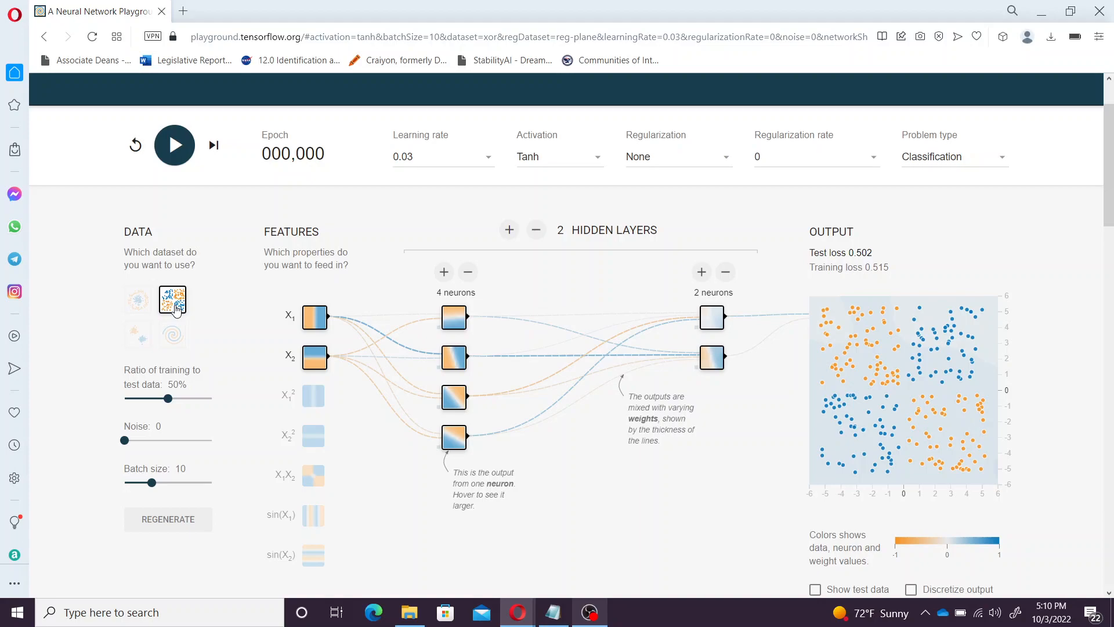
{"action": "left_click", "coordinate": [145, 310]}
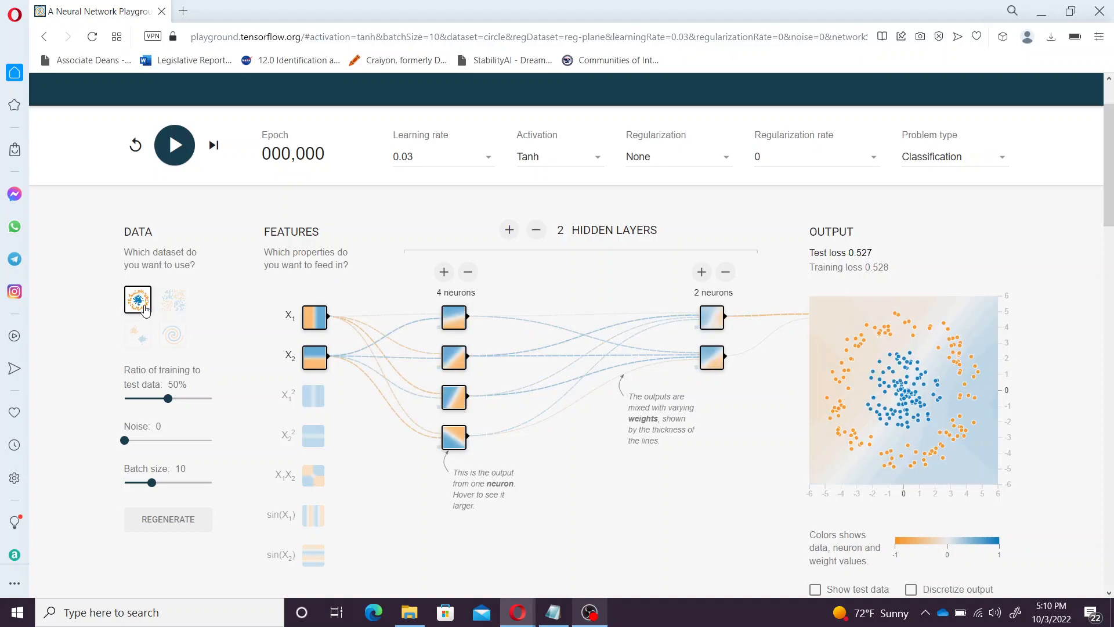
{"action": "left_click", "coordinate": [175, 302]}
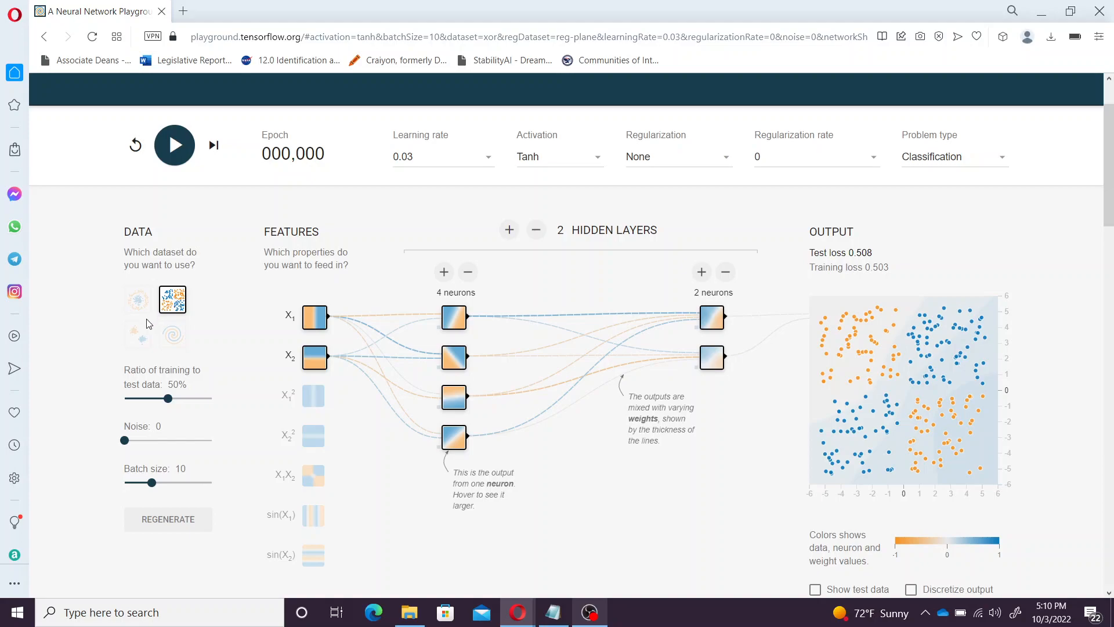
{"action": "left_click", "coordinate": [175, 340]}
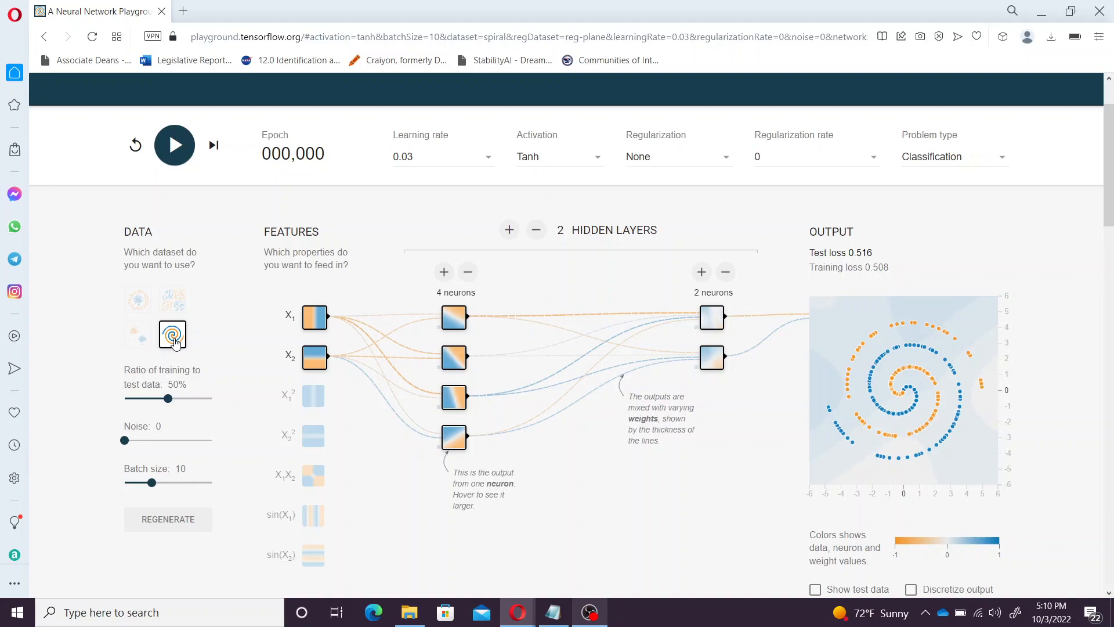
{"action": "left_click", "coordinate": [139, 304]}
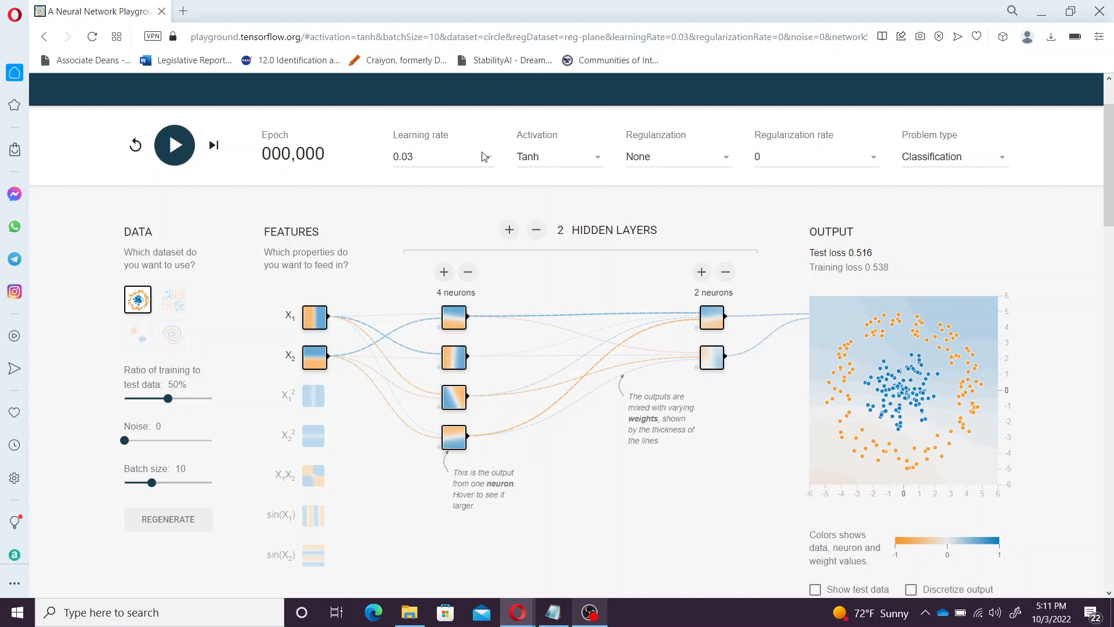
Train the circle network with Linear activation to epoch 166, test loss 0.496
{"action": "left_click", "coordinate": [550, 159]}
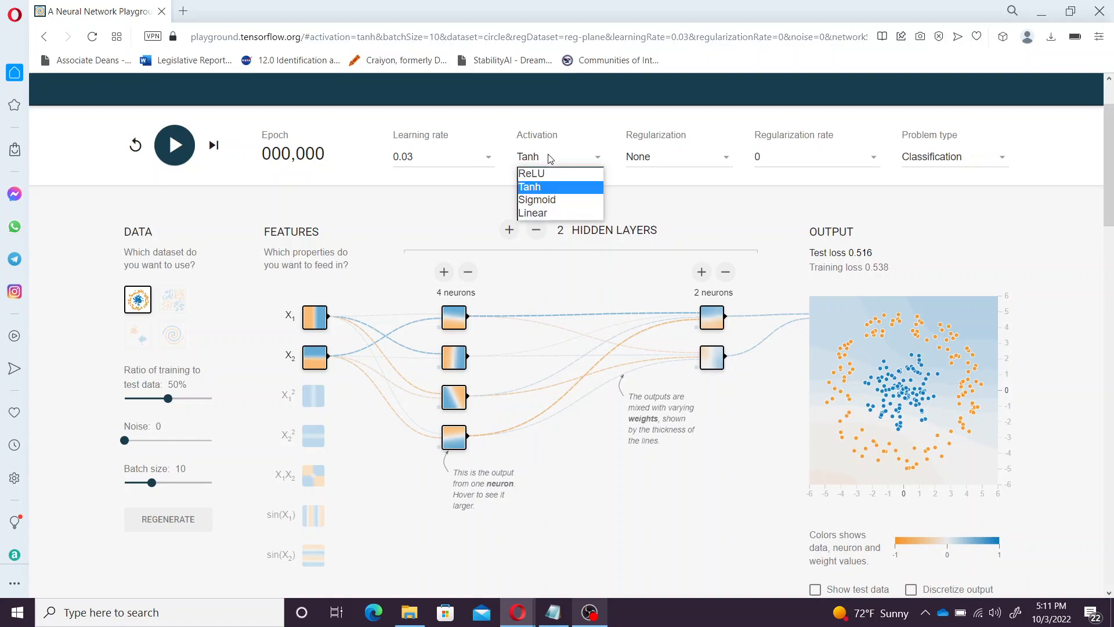
{"action": "left_click", "coordinate": [541, 214]}
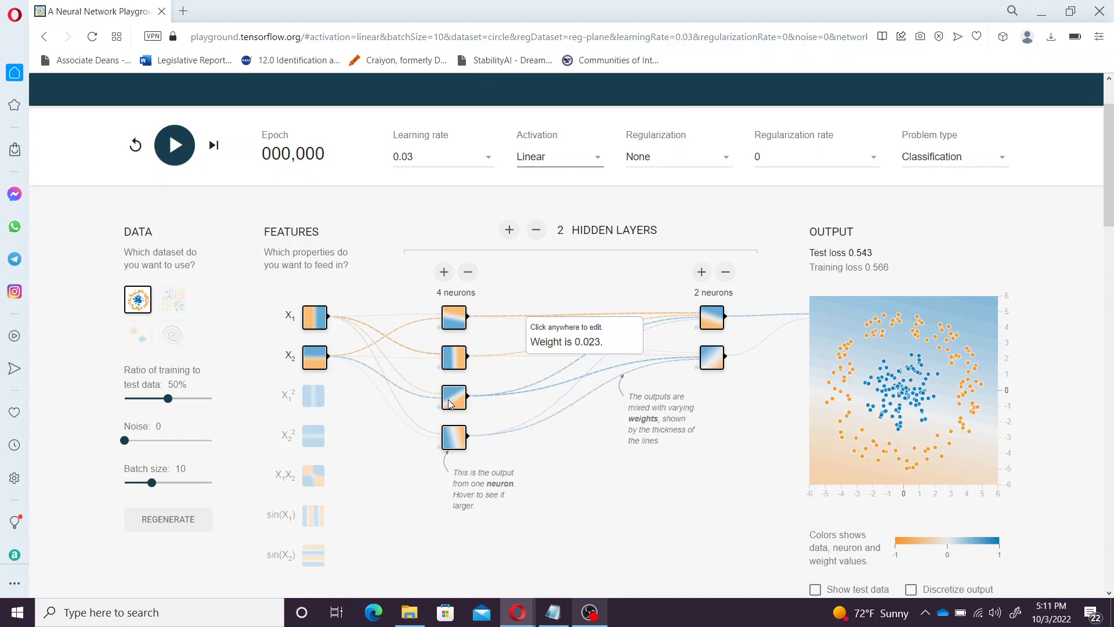
{"action": "mouse_move", "coordinate": [456, 450]}
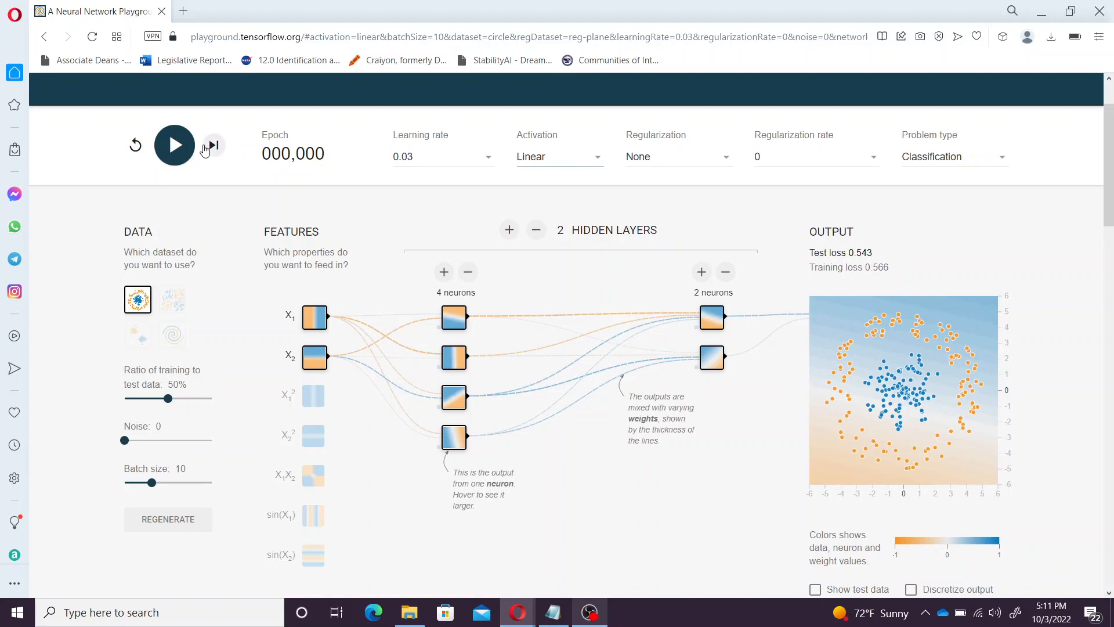
{"action": "left_click", "coordinate": [177, 150]}
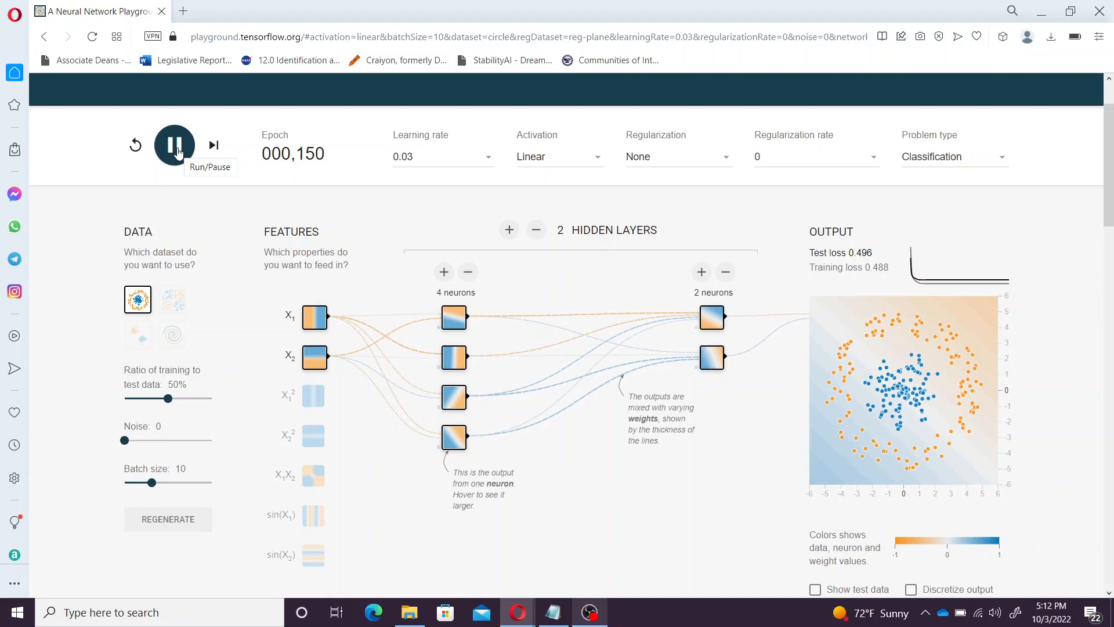
{"action": "left_click", "coordinate": [178, 152]}
Train briefly with Sigmoid activation, then switch to Tanh, resetting to epoch 0
{"action": "left_click", "coordinate": [558, 163]}
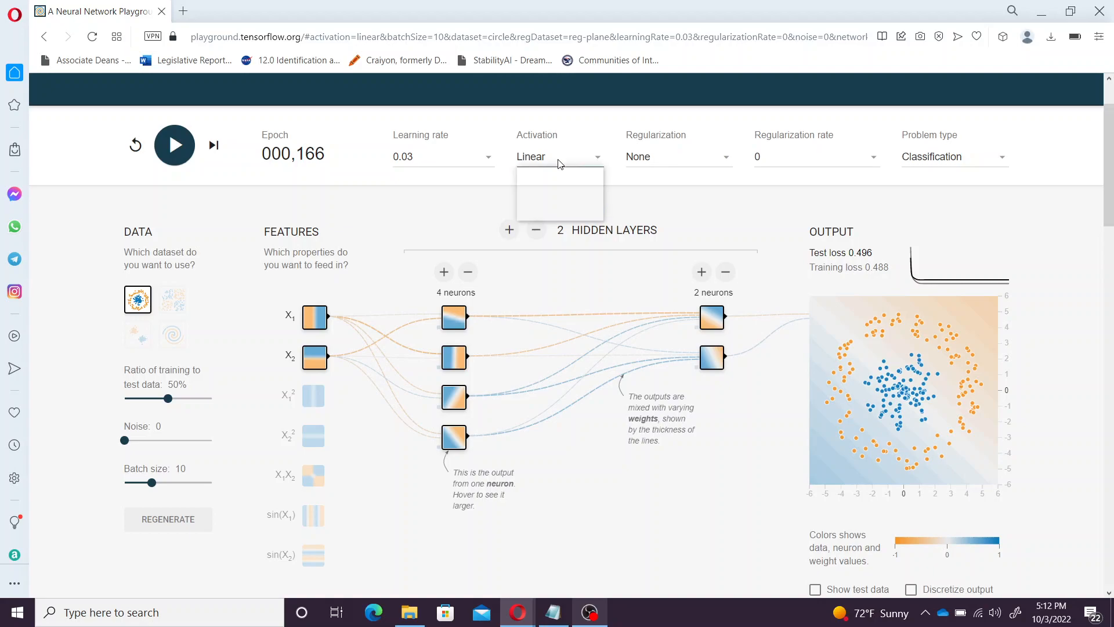
{"action": "left_click", "coordinate": [554, 199]}
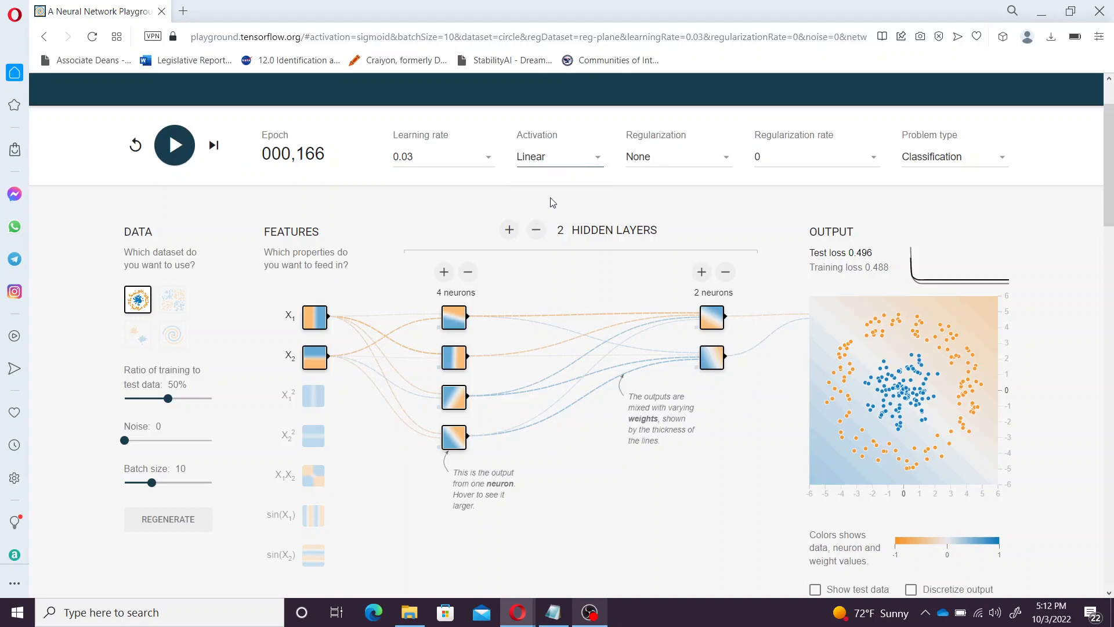
{"action": "left_click", "coordinate": [177, 155]}
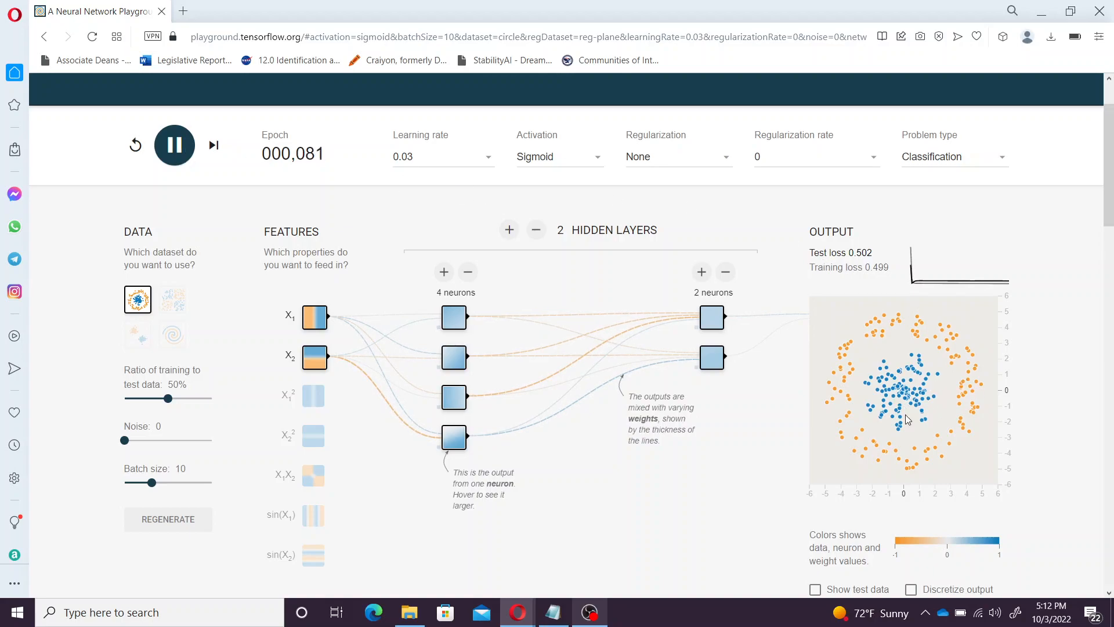
{"action": "left_click", "coordinate": [555, 156]}
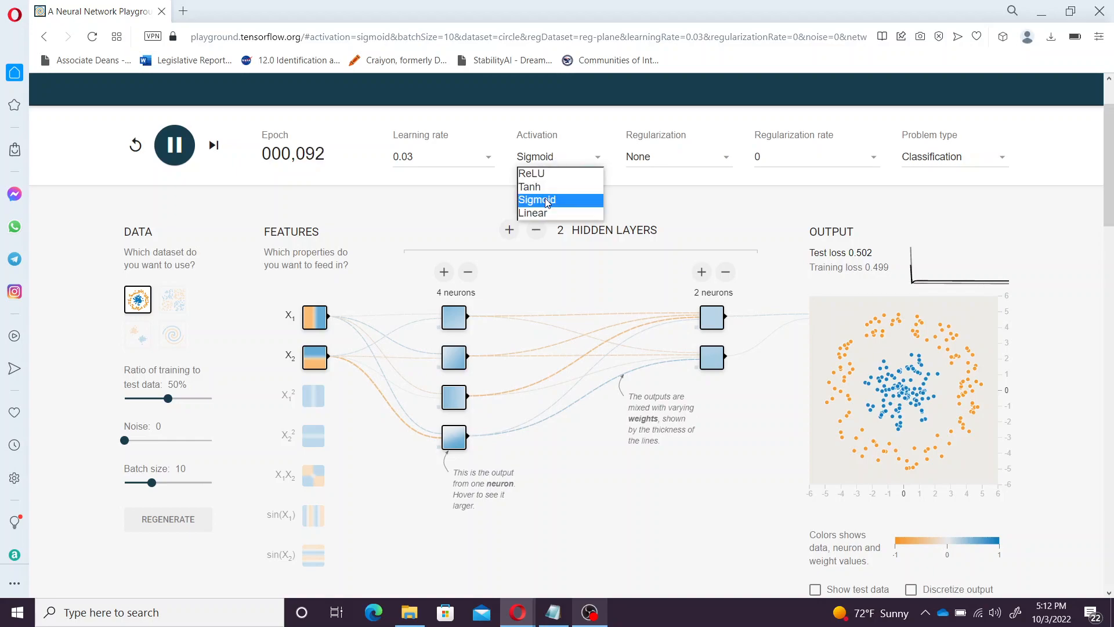
{"action": "left_click", "coordinate": [538, 187]}
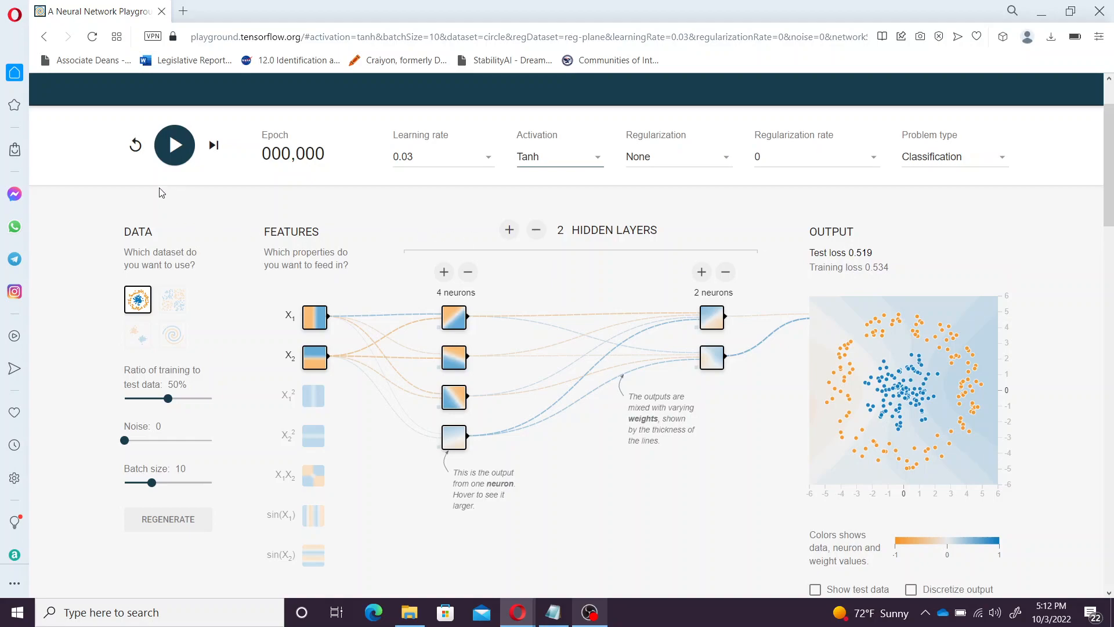
Train the Tanh circle network to epoch 161, with test and training loss 0.004
{"action": "left_click", "coordinate": [168, 157]}
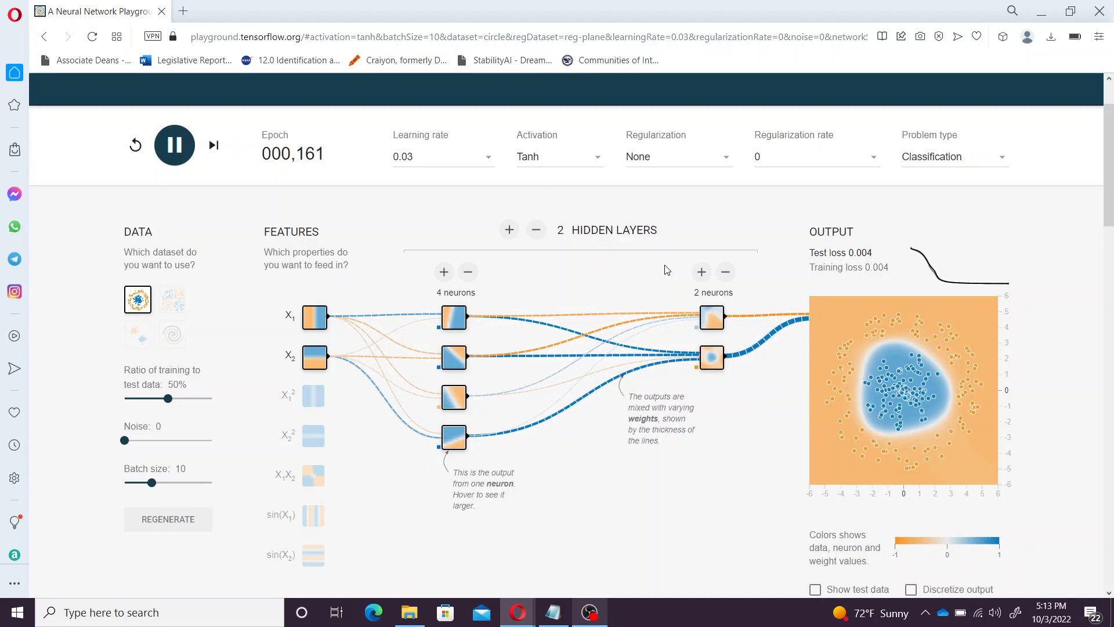
Switch the activation to ReLU and train the circle network to near-zero loss
{"action": "left_click", "coordinate": [540, 161]}
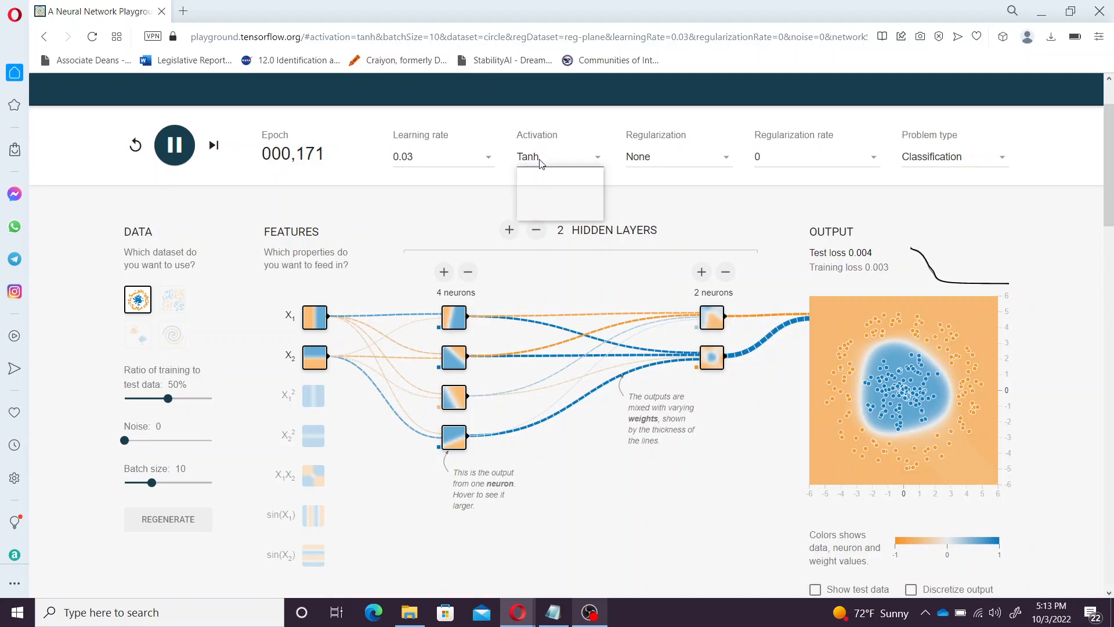
{"action": "left_click", "coordinate": [542, 177]}
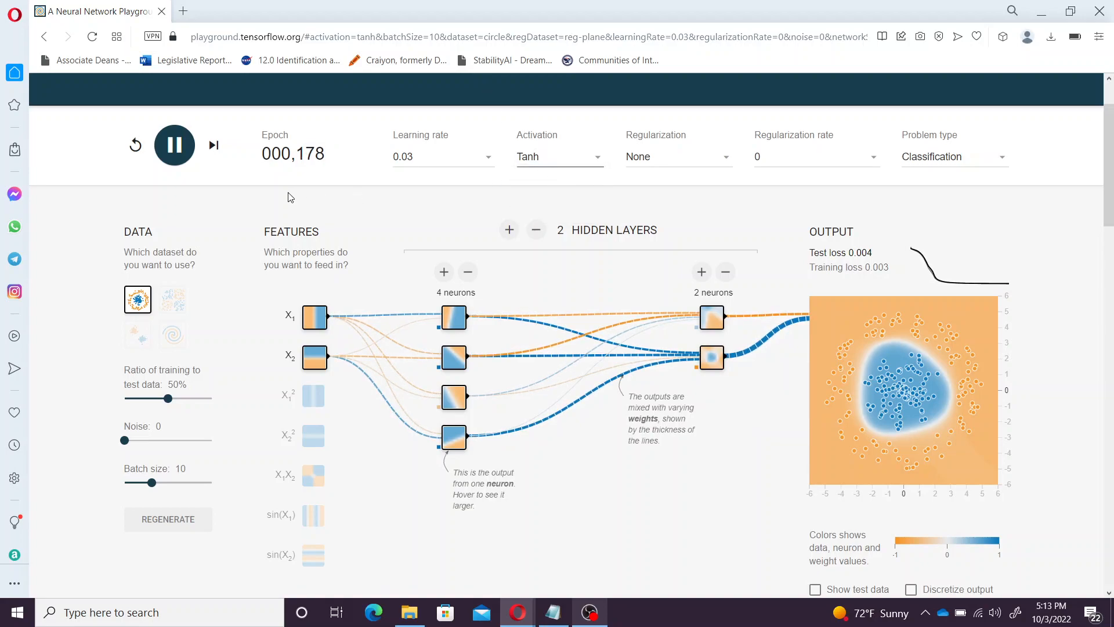
{"action": "key", "text": "Up"}
{"action": "left_click", "coordinate": [176, 149]}
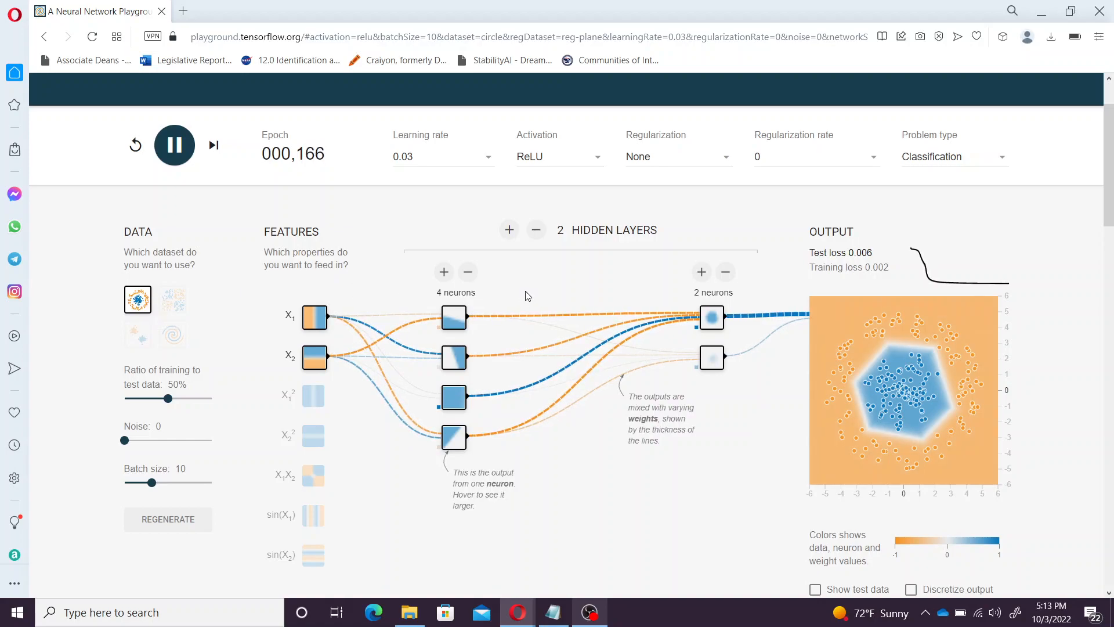
Switch the data to the XOR dataset, keeping ReLU activation
{"action": "left_click", "coordinate": [549, 159]}
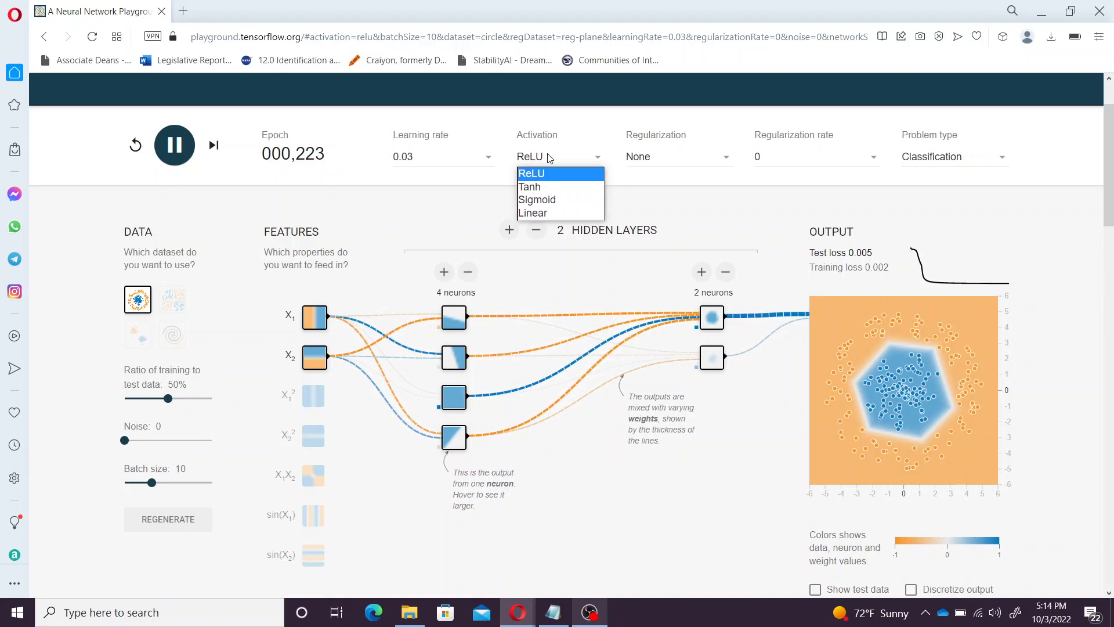
{"action": "left_click", "coordinate": [171, 312]}
{"action": "left_click", "coordinate": [171, 300]}
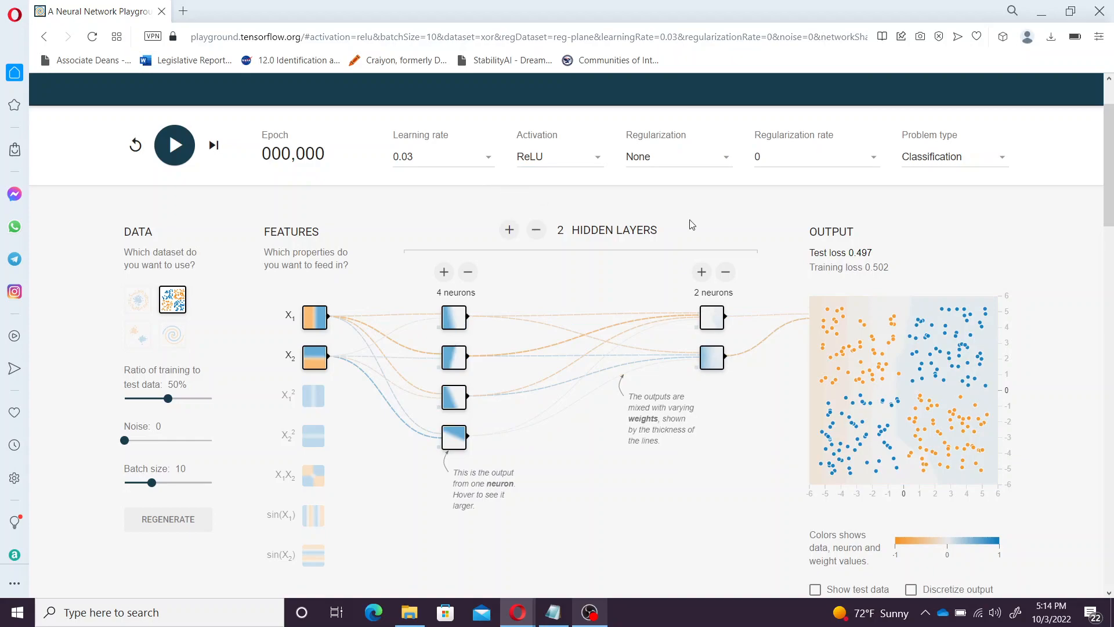
Train the XOR network with Linear activation, pausing near epoch 127 with loss about 0.5
{"action": "left_click", "coordinate": [533, 166]}
{"action": "left_click", "coordinate": [533, 213]}
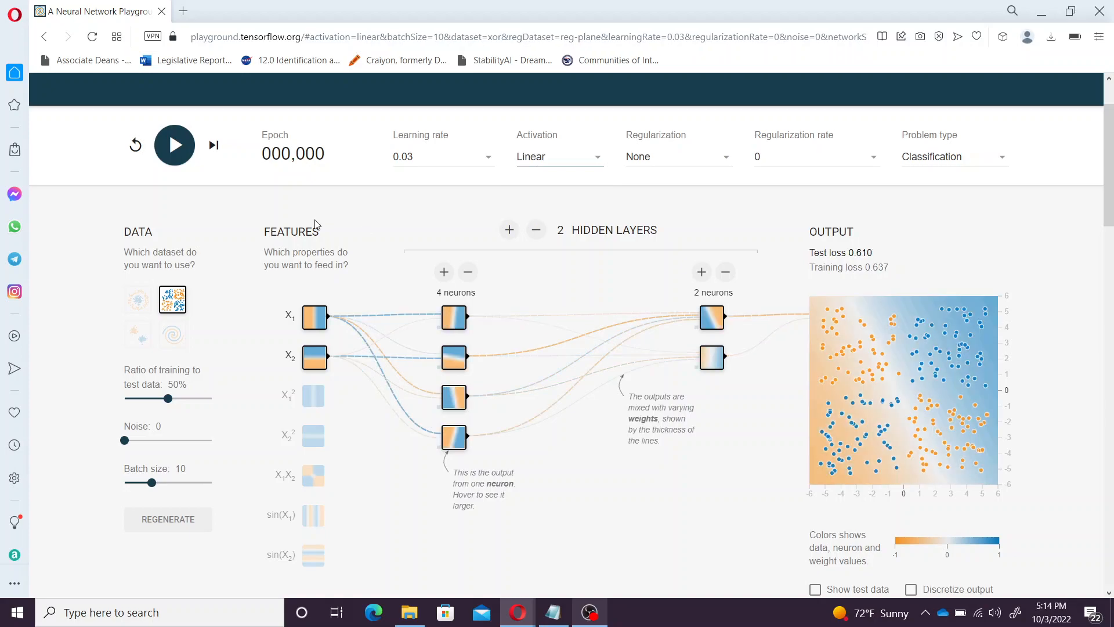
{"action": "left_click", "coordinate": [174, 157]}
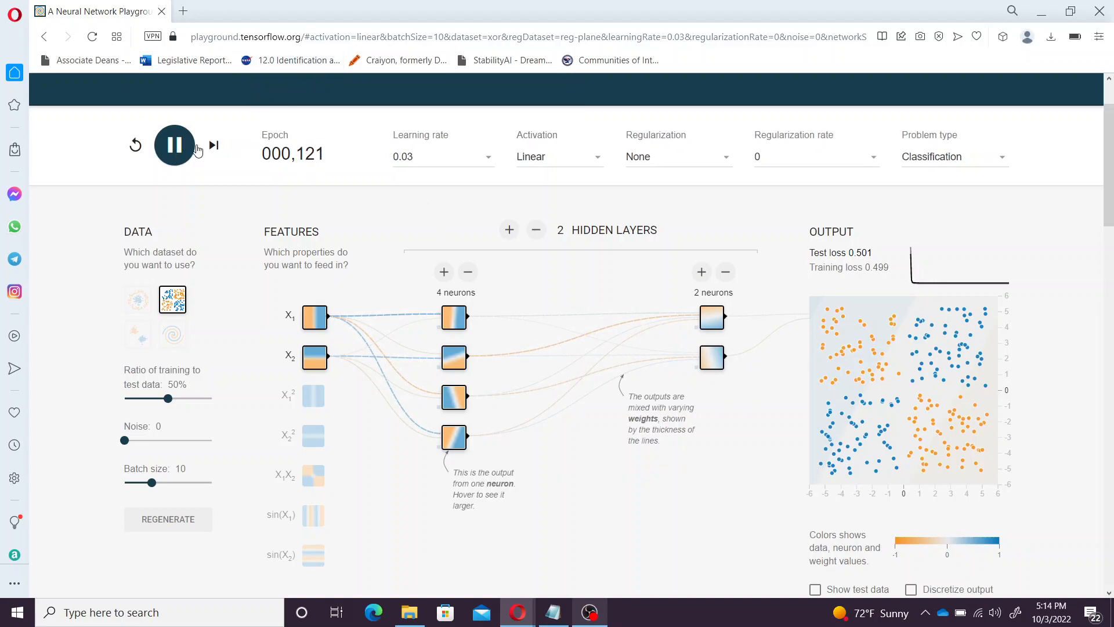
{"action": "left_click", "coordinate": [176, 146]}
Add a third hidden layer, give layer two 3 neurons, and train to epoch 140
{"action": "left_click", "coordinate": [509, 230]}
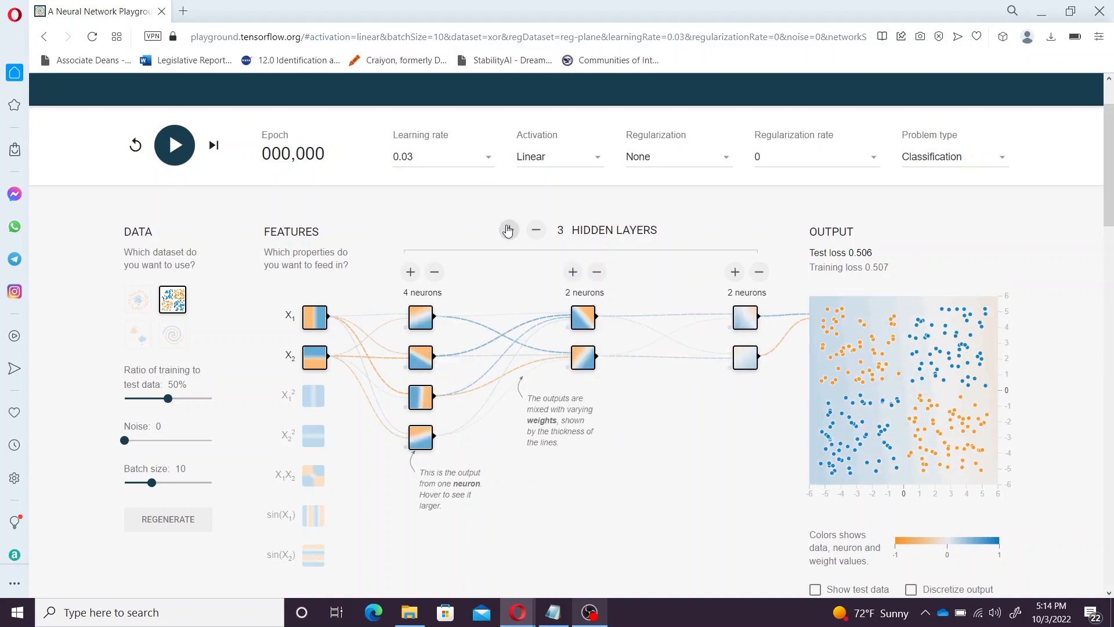
{"action": "left_click", "coordinate": [572, 272]}
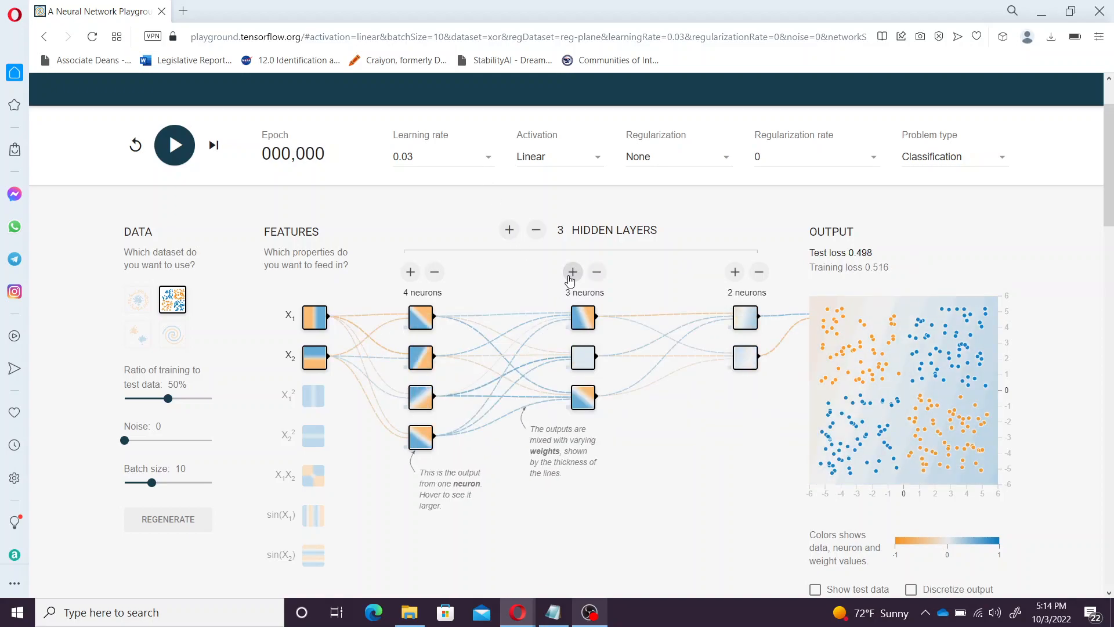
{"action": "left_click", "coordinate": [187, 150]}
{"action": "mouse_move", "coordinate": [634, 395]}
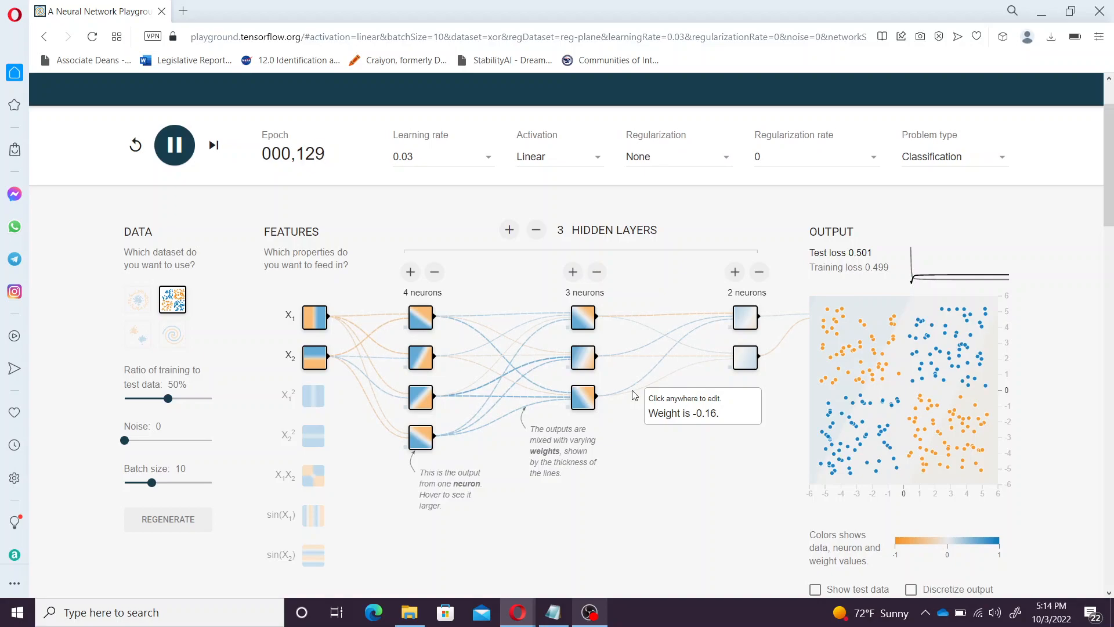
{"action": "left_click", "coordinate": [182, 149]}
Enable X1² and X2² inputs and retrain on XOR to epoch 78, test loss 0.502
{"action": "left_click", "coordinate": [315, 402]}
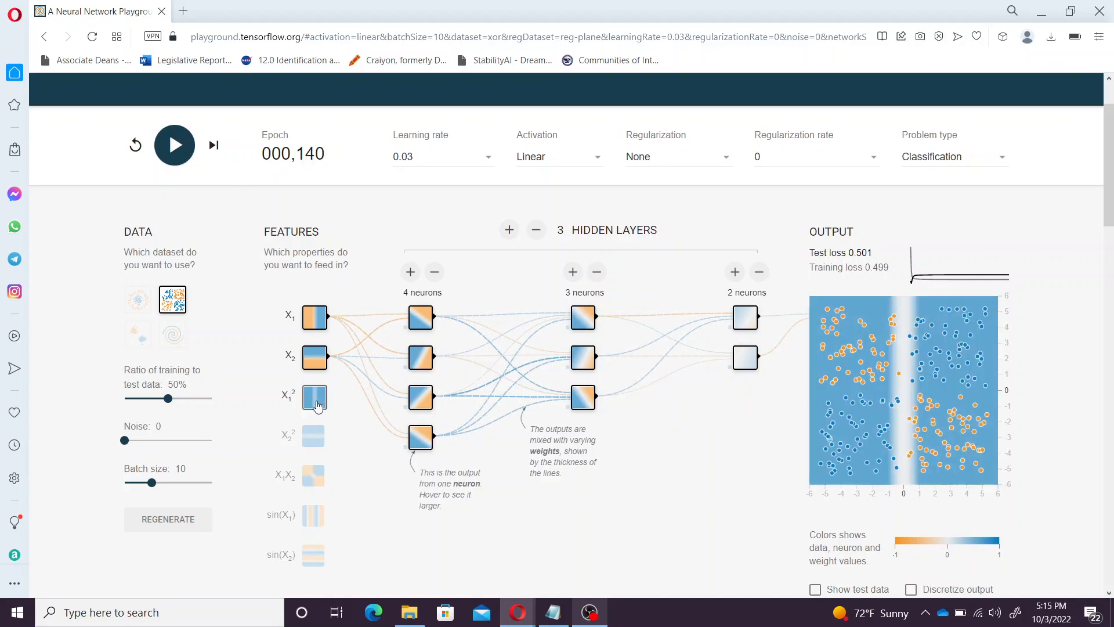
{"action": "left_click", "coordinate": [317, 443]}
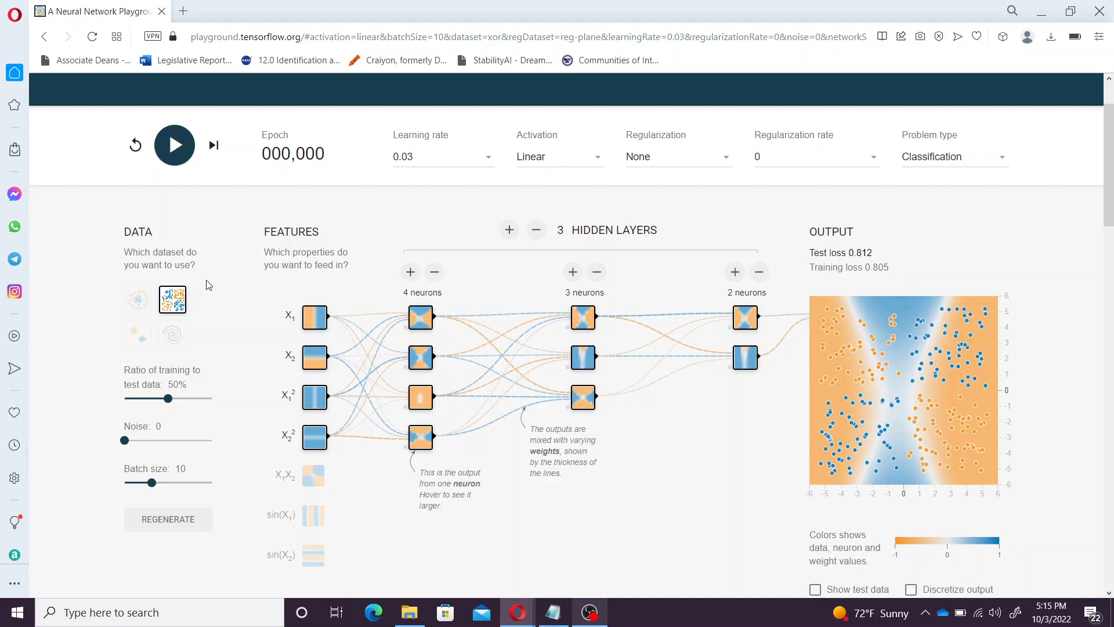
{"action": "left_click", "coordinate": [172, 149]}
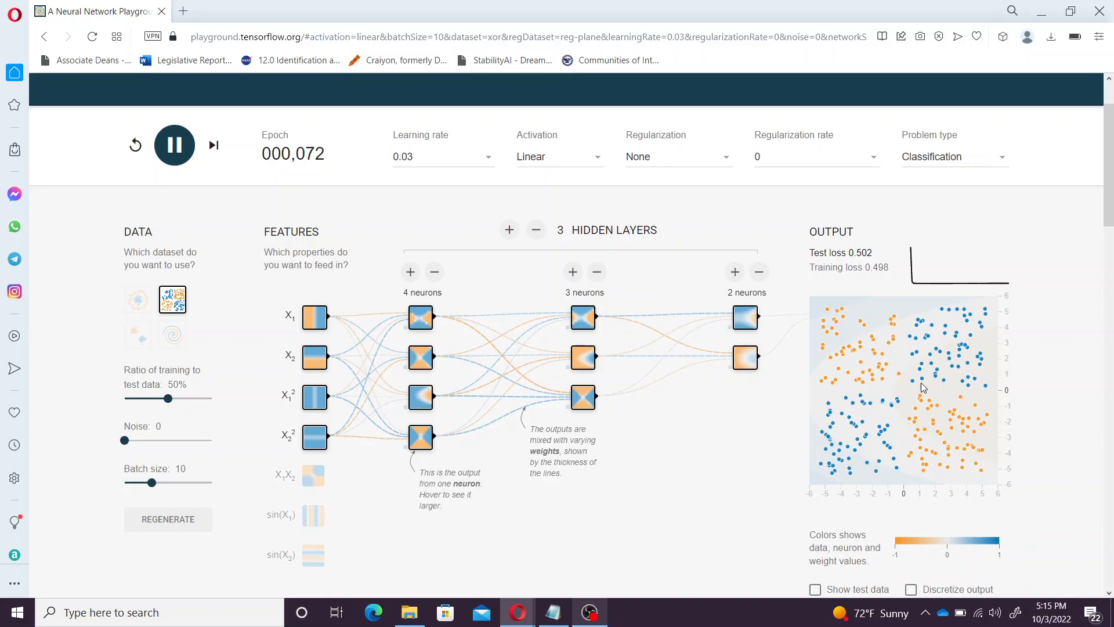
Enable X1X2, sin(X1), sin(X2), reset, and retrain to epoch 42 with test loss 0.005
{"action": "left_click", "coordinate": [173, 143]}
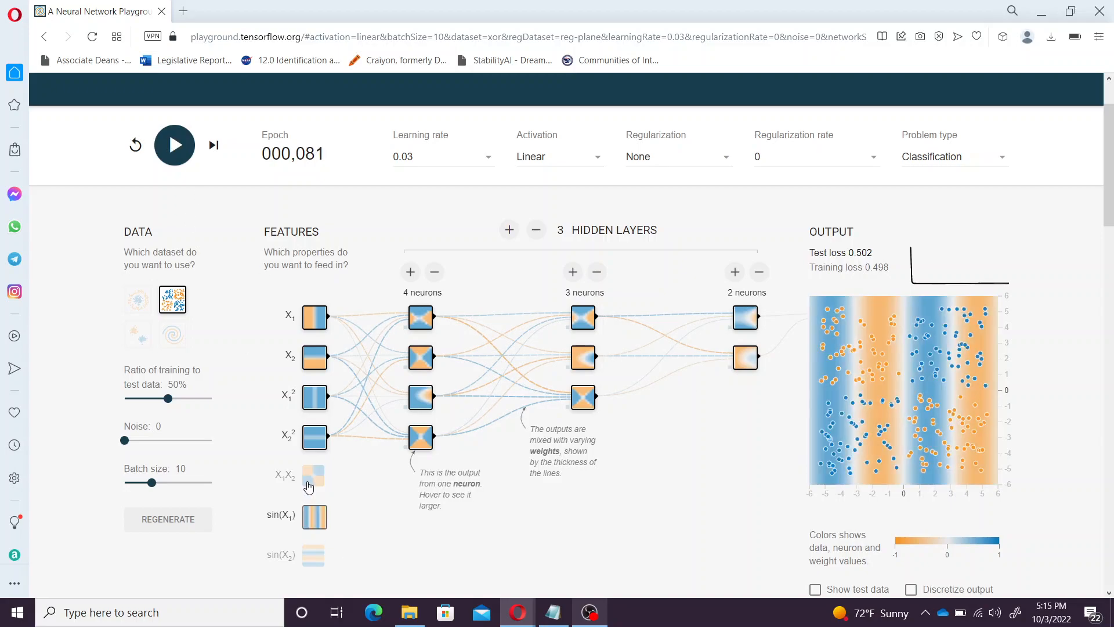
{"action": "left_click", "coordinate": [314, 479]}
{"action": "left_click", "coordinate": [318, 522]}
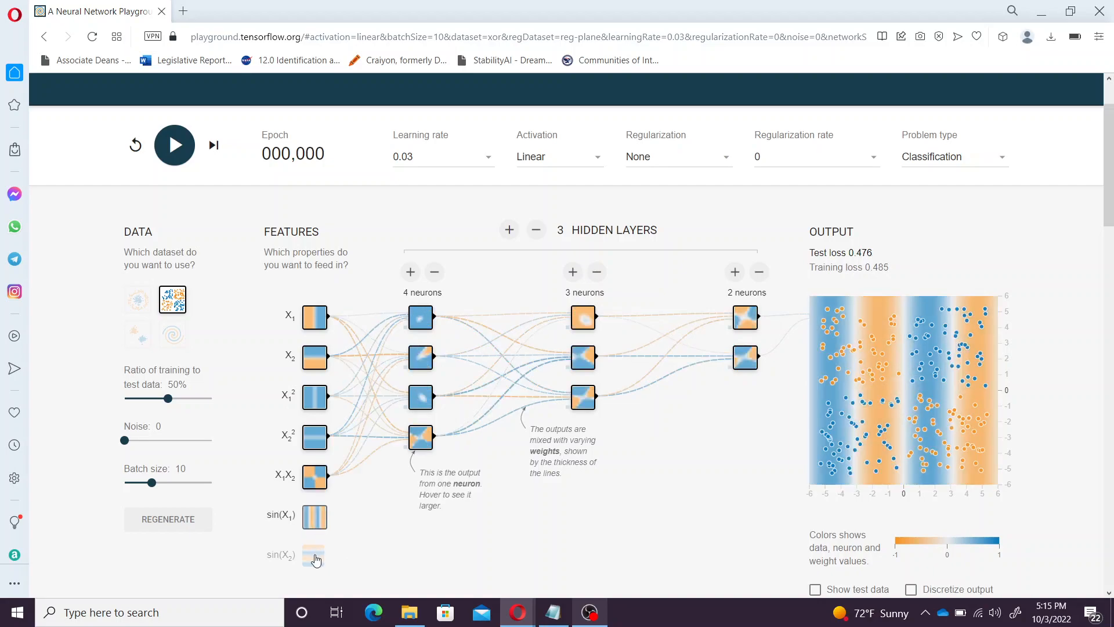
{"action": "left_click", "coordinate": [315, 557]}
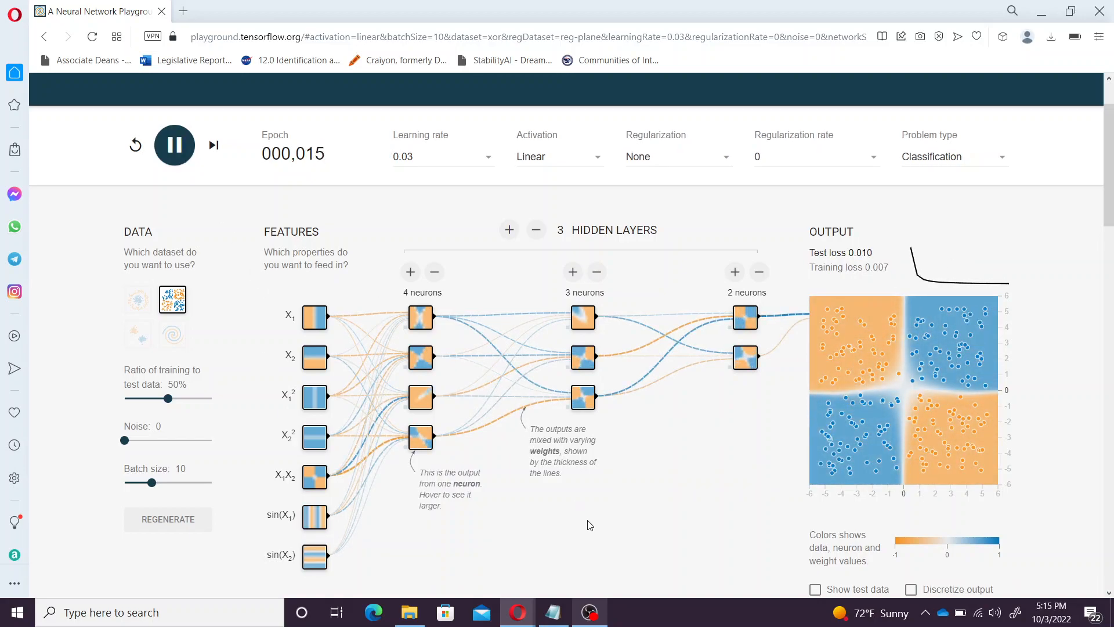
{"action": "left_click", "coordinate": [135, 145]}
{"action": "left_click", "coordinate": [175, 146]}
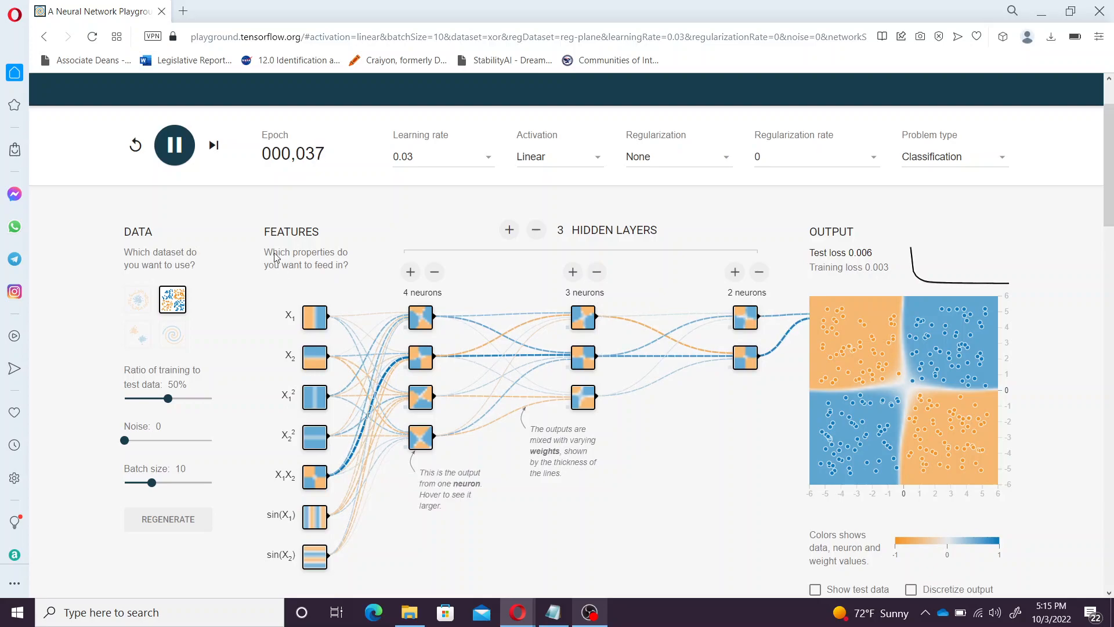
{"action": "left_click", "coordinate": [182, 141]}
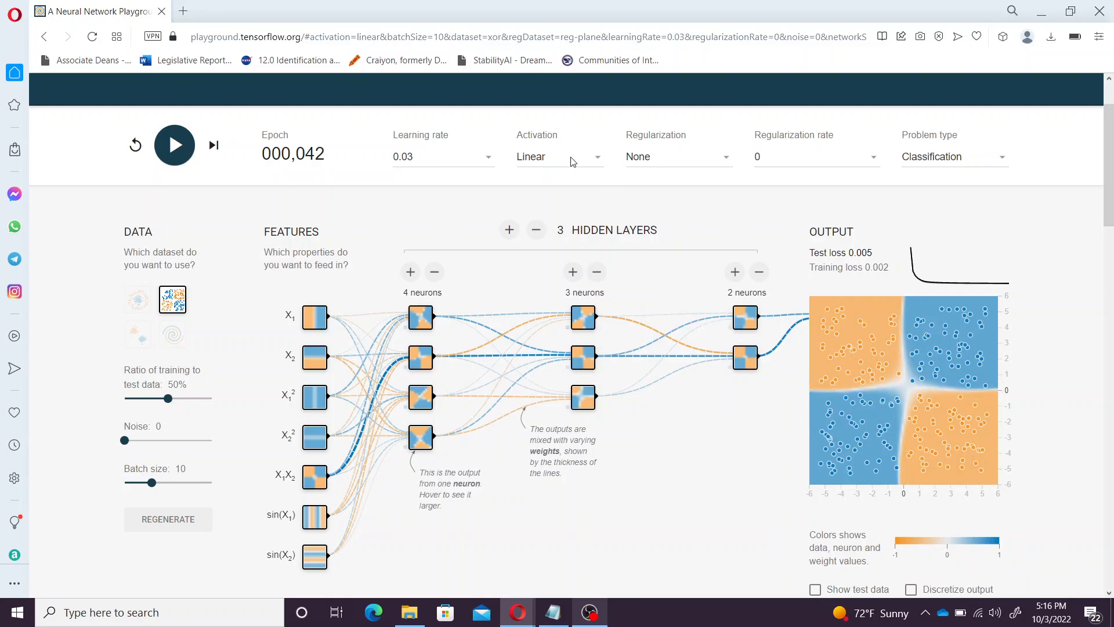
Add a fourth hidden layer, train briefly on XOR, then switch to the Gaussian dataset
{"action": "left_click", "coordinate": [509, 230]}
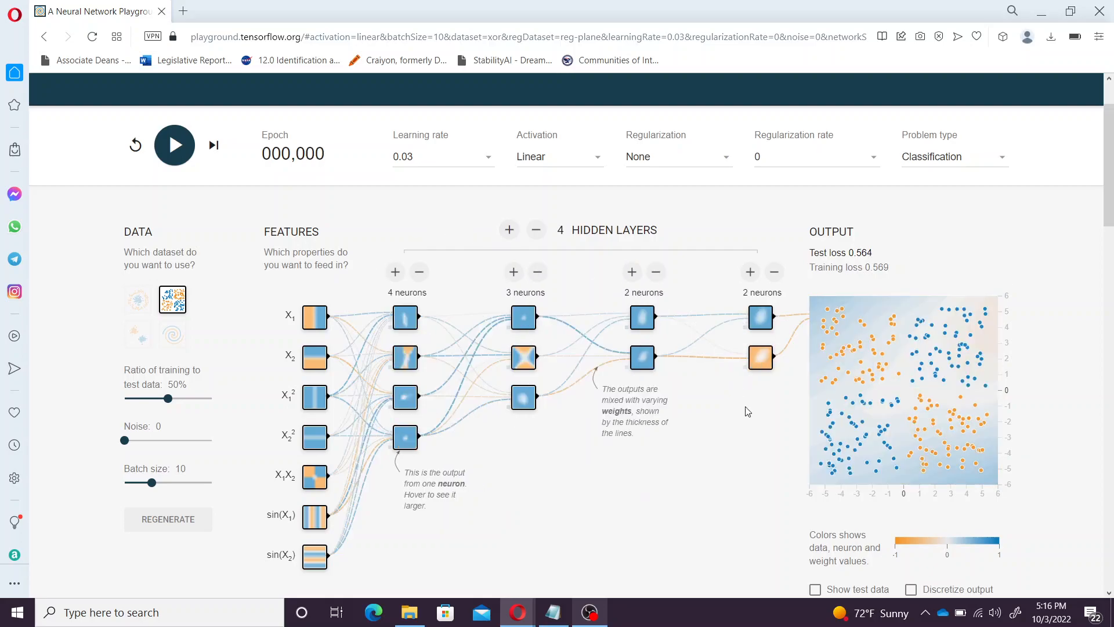
{"action": "left_click", "coordinate": [174, 146]}
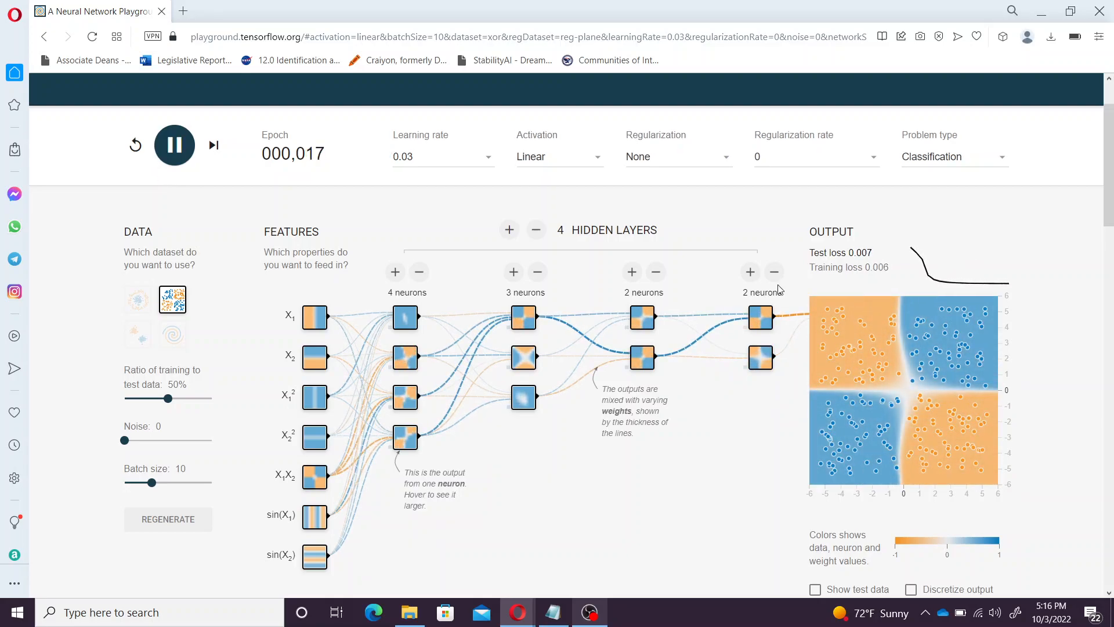
{"action": "left_click", "coordinate": [179, 146]}
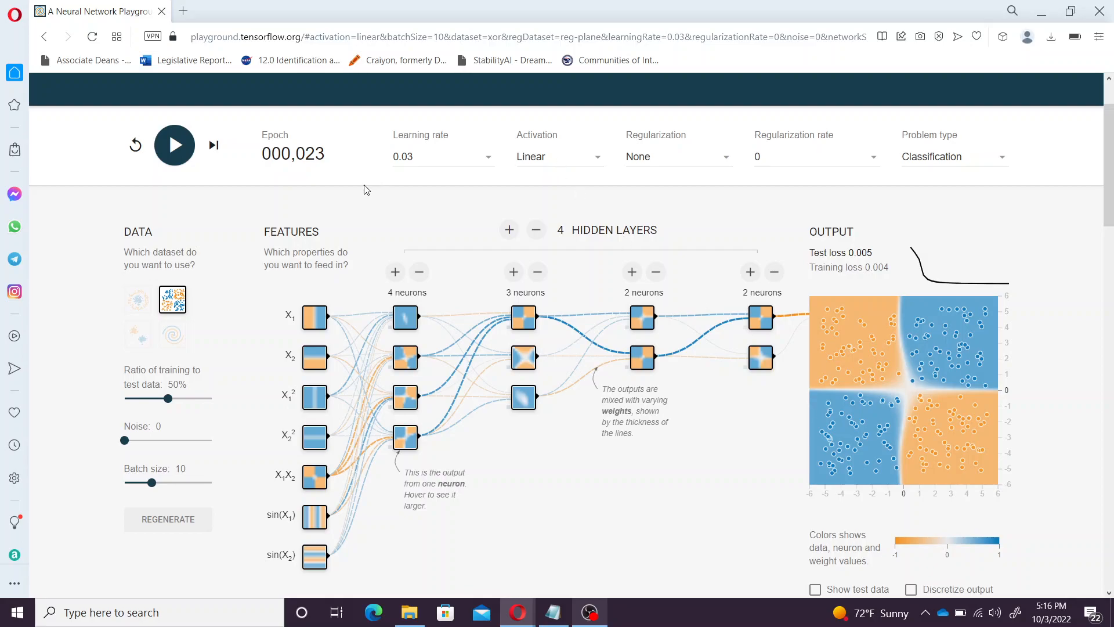
{"action": "left_click", "coordinate": [143, 343]}
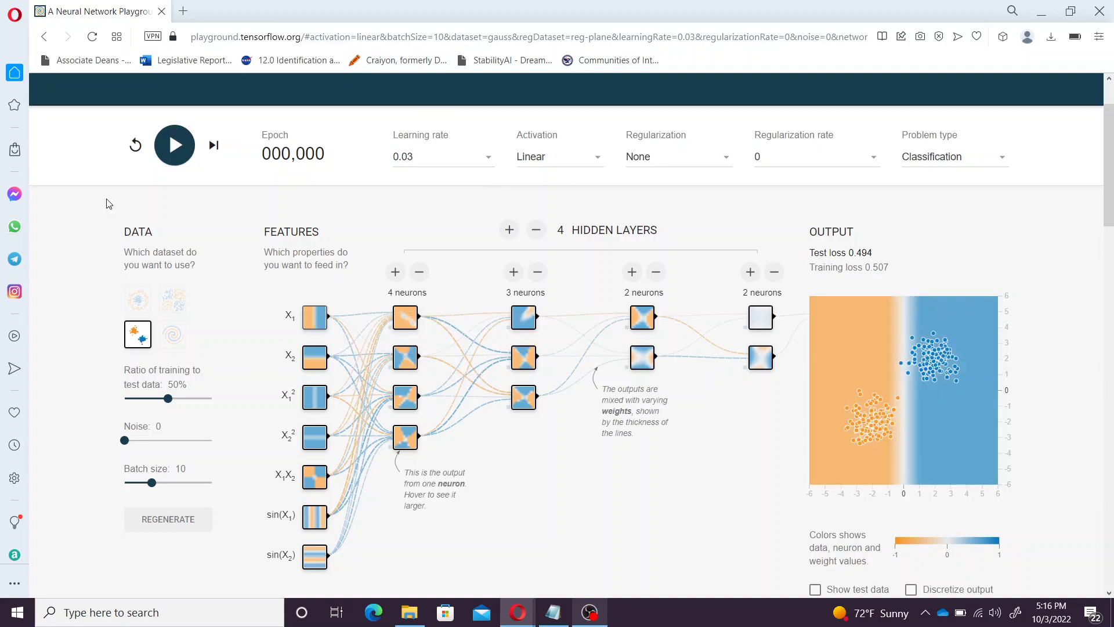
Briefly train on Gaussian data, then turn off sin(X2), sin(X1), X1X2, X2² and X1² inputs
{"action": "left_click", "coordinate": [175, 145]}
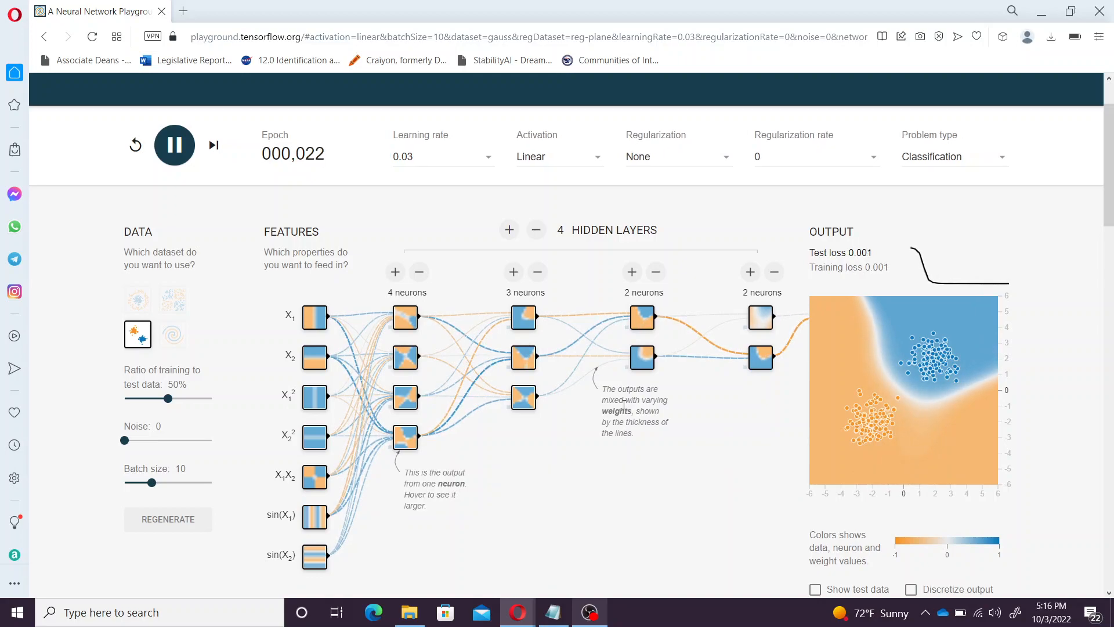
{"action": "left_click", "coordinate": [175, 145]}
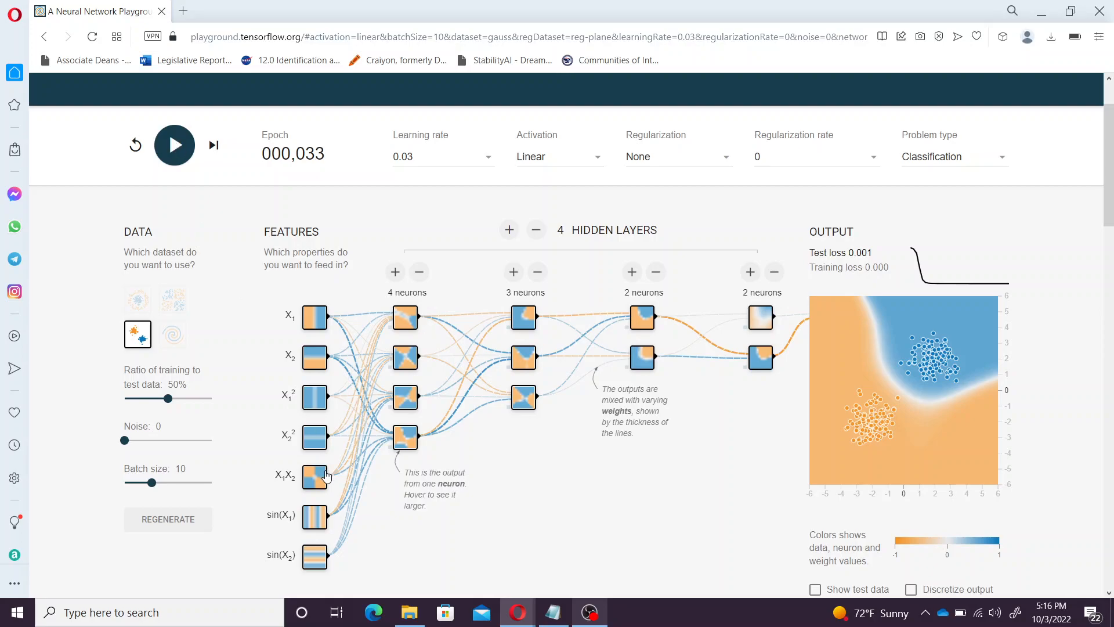
{"action": "left_click", "coordinate": [314, 555]}
{"action": "left_click", "coordinate": [314, 515]}
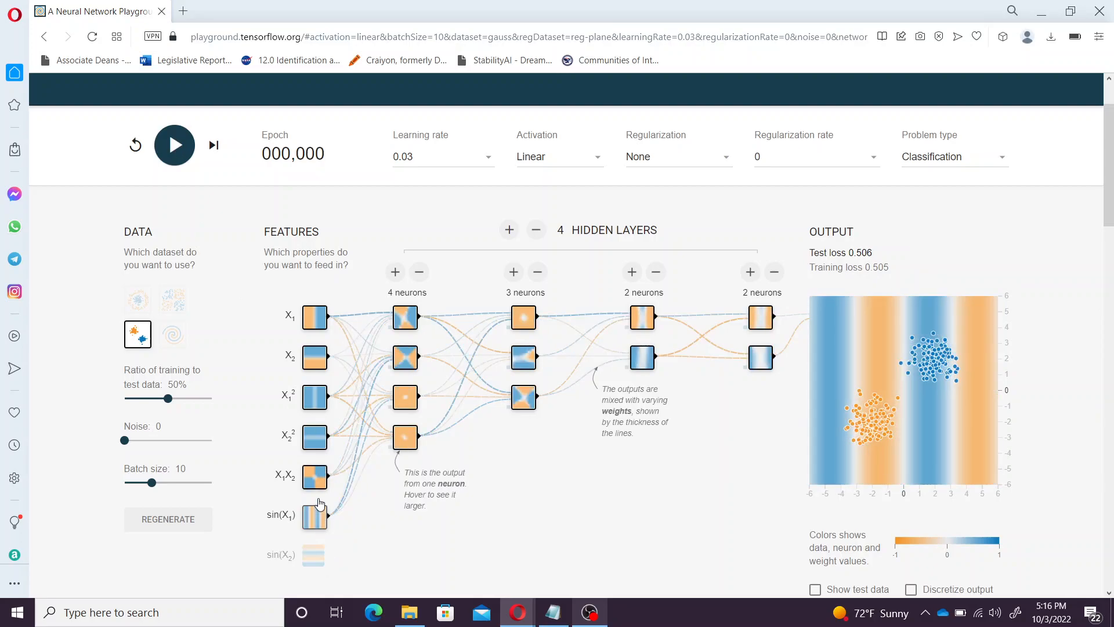
{"action": "left_click", "coordinate": [316, 481]}
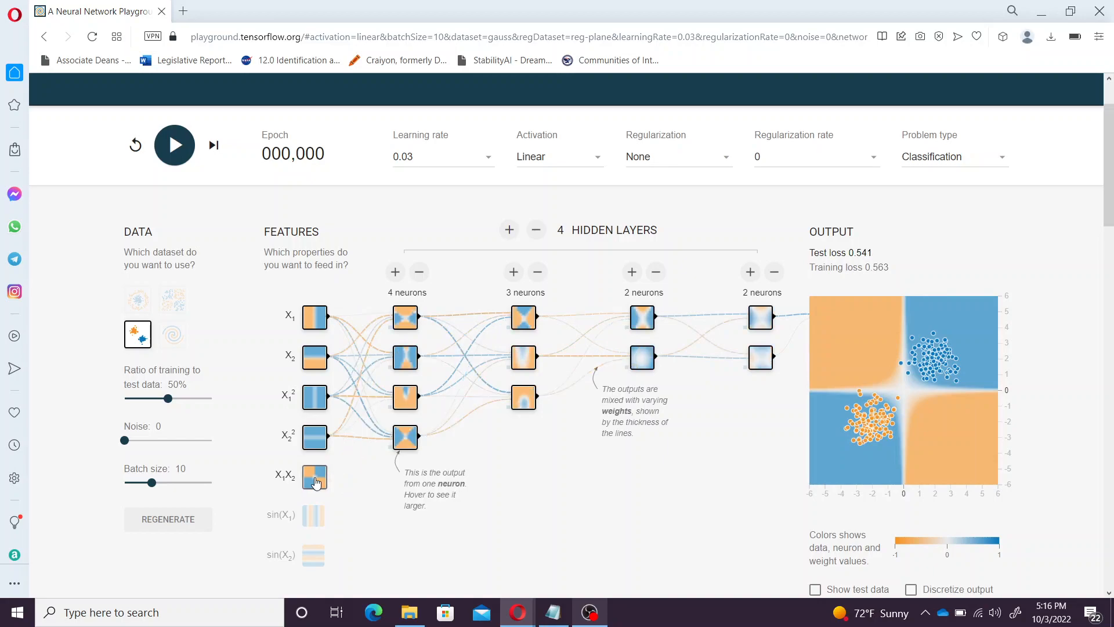
{"action": "left_click", "coordinate": [313, 434]}
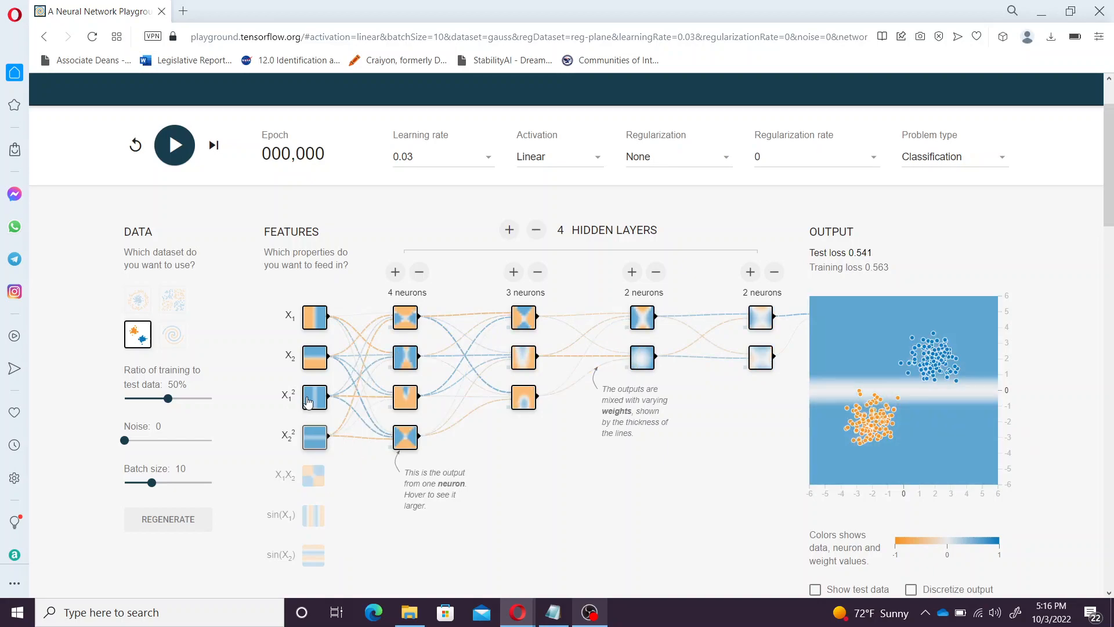
{"action": "left_click", "coordinate": [308, 402]}
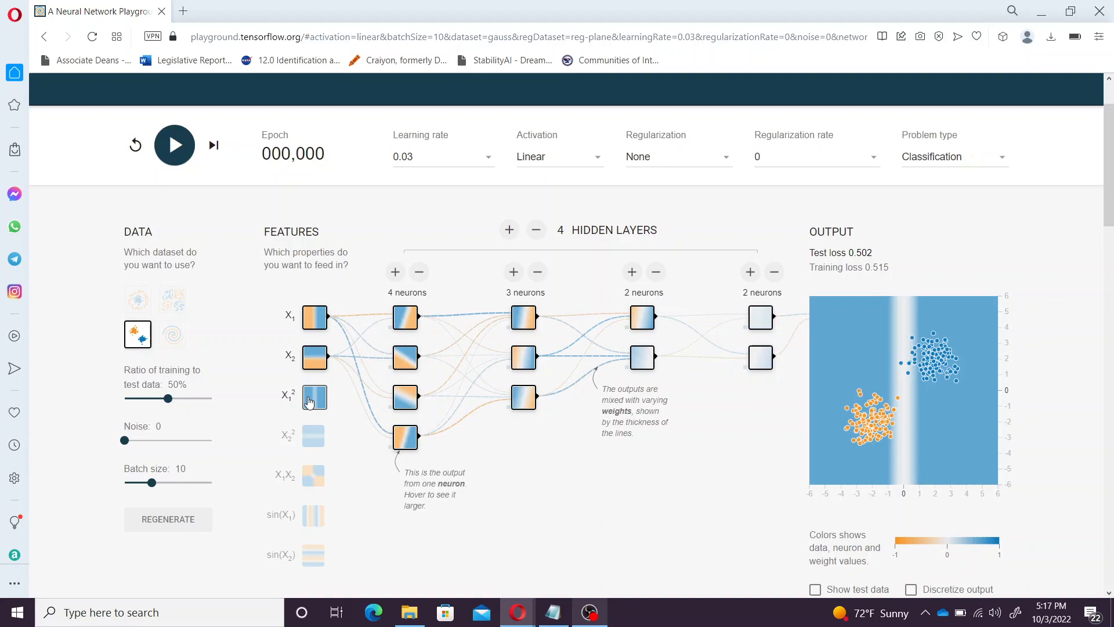
Train with only X1 and X2 as inputs, reaching epoch 53 with test loss 0.001
{"action": "left_click", "coordinate": [309, 401]}
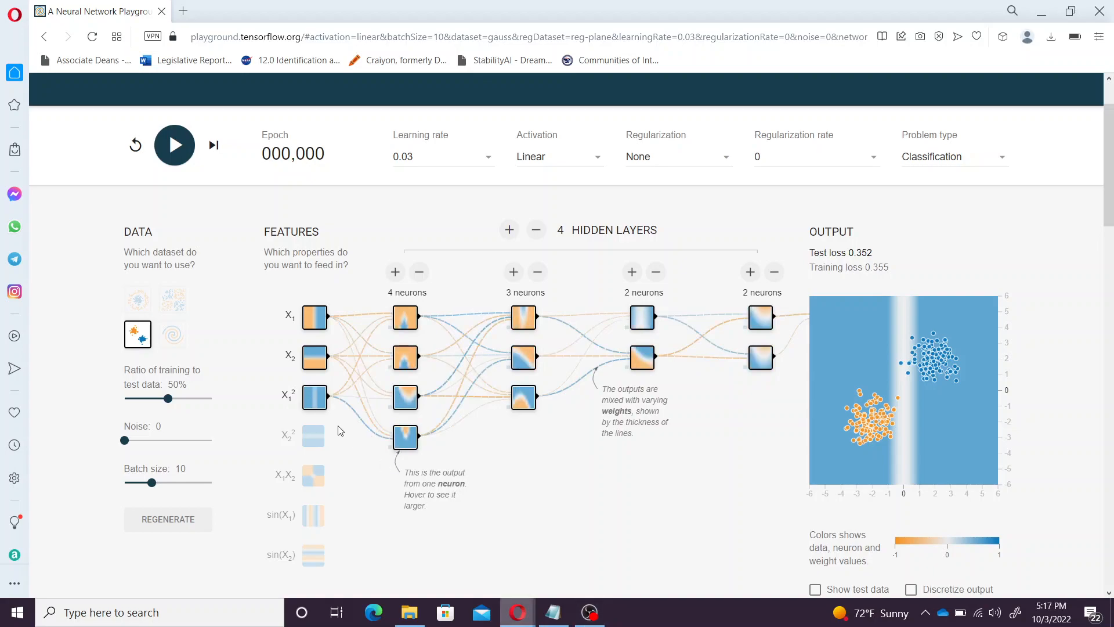
{"action": "left_click", "coordinate": [314, 400]}
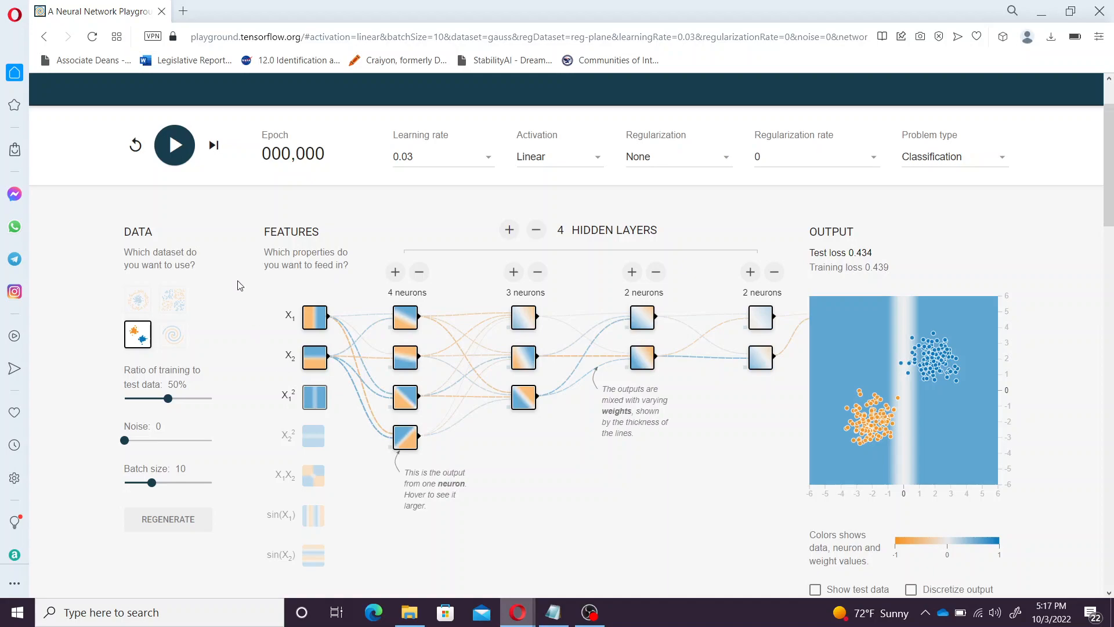
{"action": "left_click", "coordinate": [175, 144]}
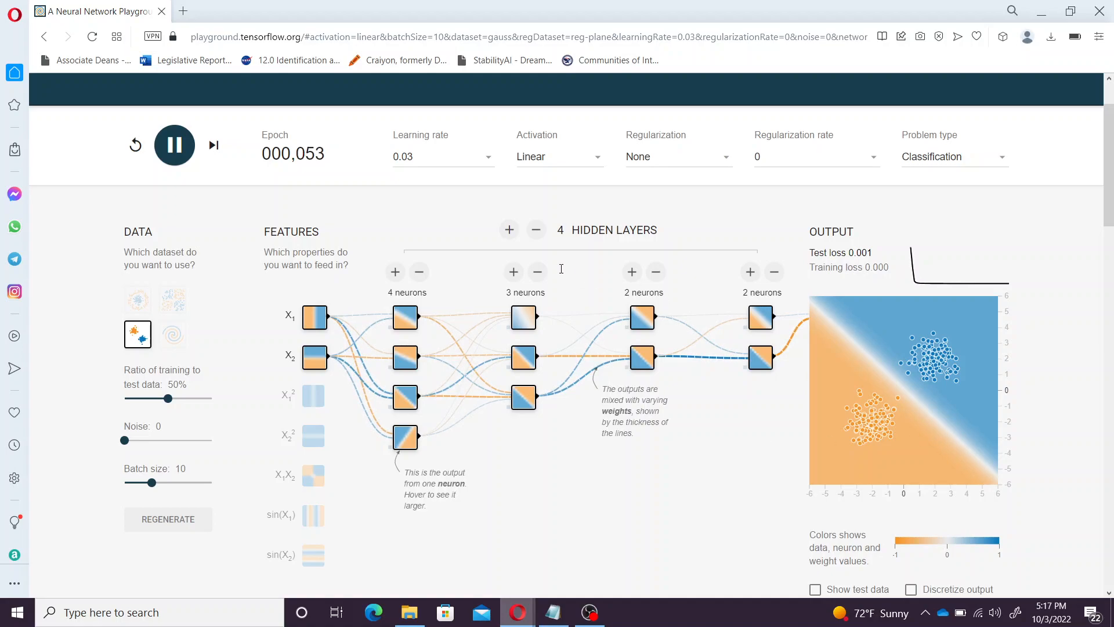
Cut the Gaussian network to one 4-neuron hidden layer, training after each cut, and pause at epoch 121 with test loss 0.001
{"action": "left_click", "coordinate": [538, 232]}
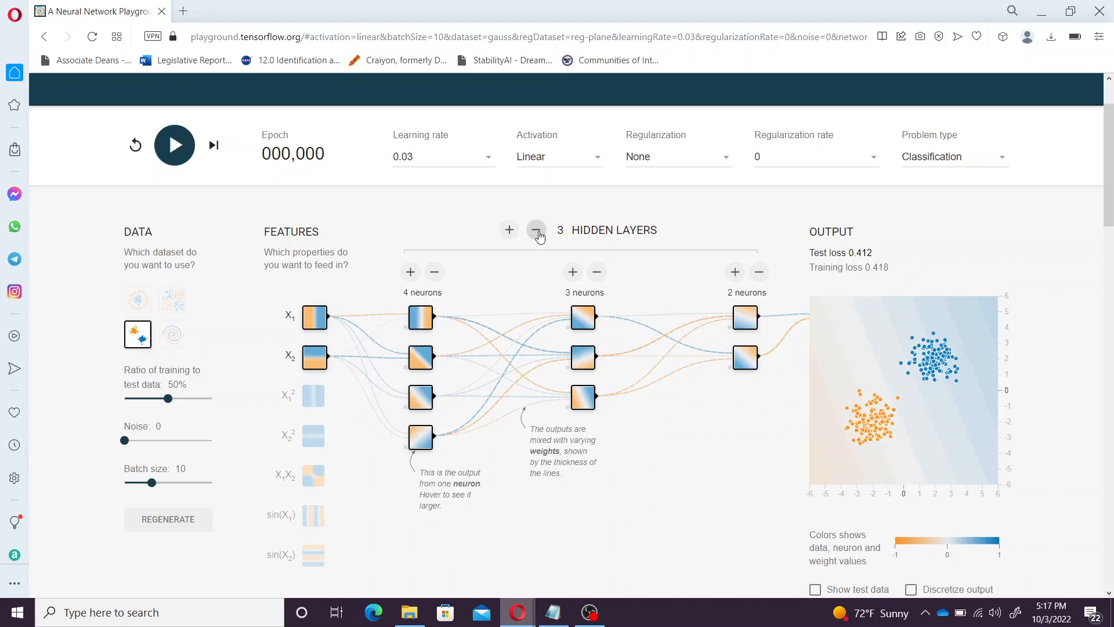
{"action": "left_click", "coordinate": [536, 231]}
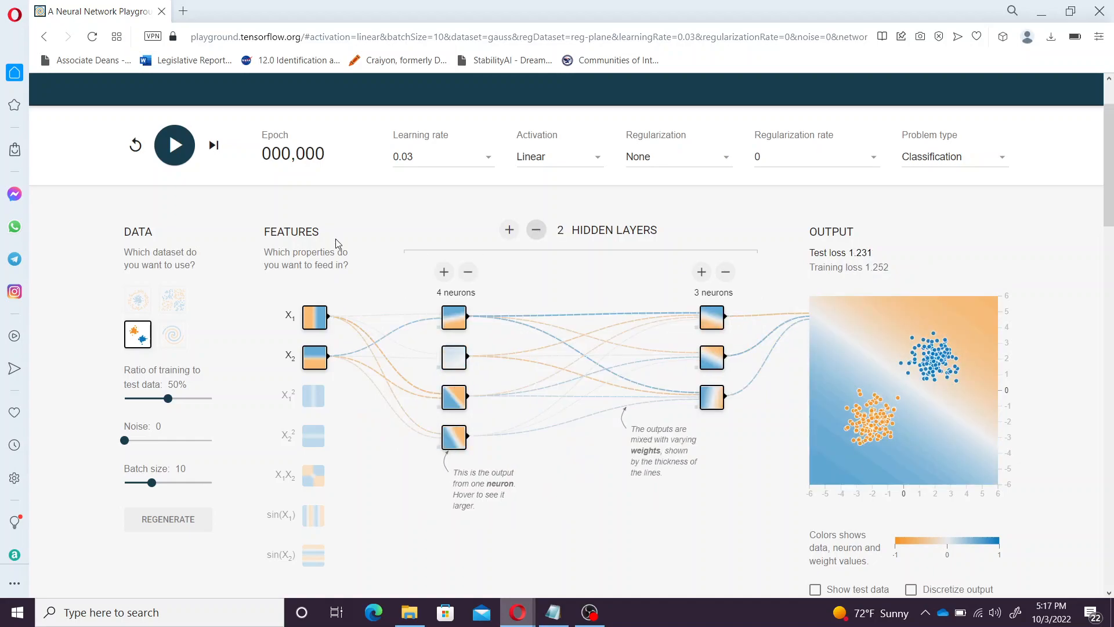
{"action": "left_click", "coordinate": [174, 144]}
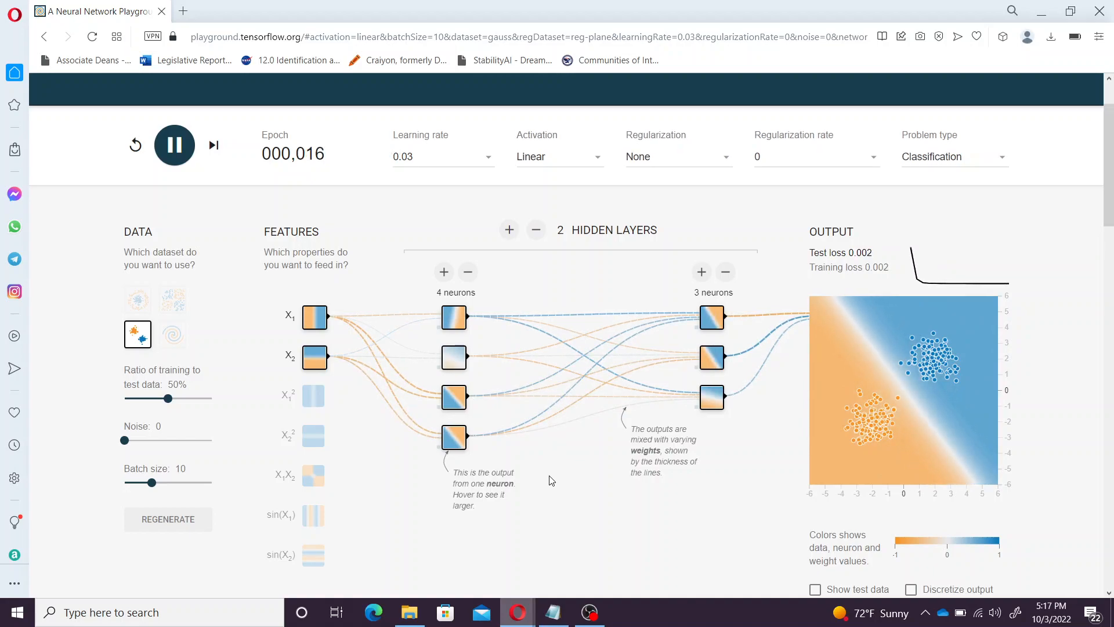
{"action": "left_click", "coordinate": [537, 231]}
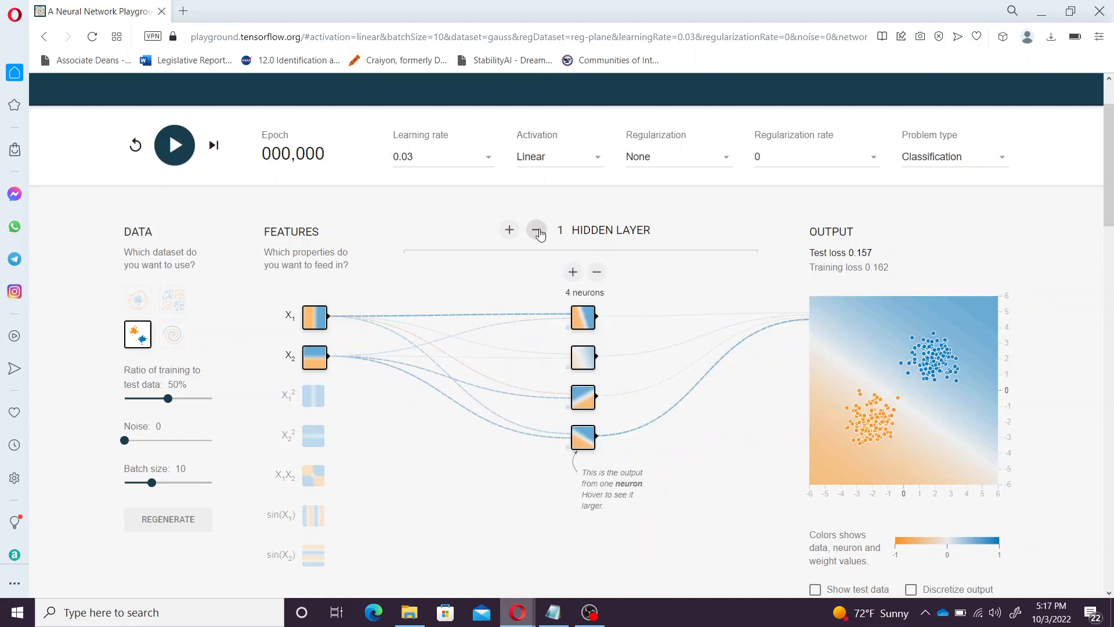
{"action": "left_click", "coordinate": [175, 146]}
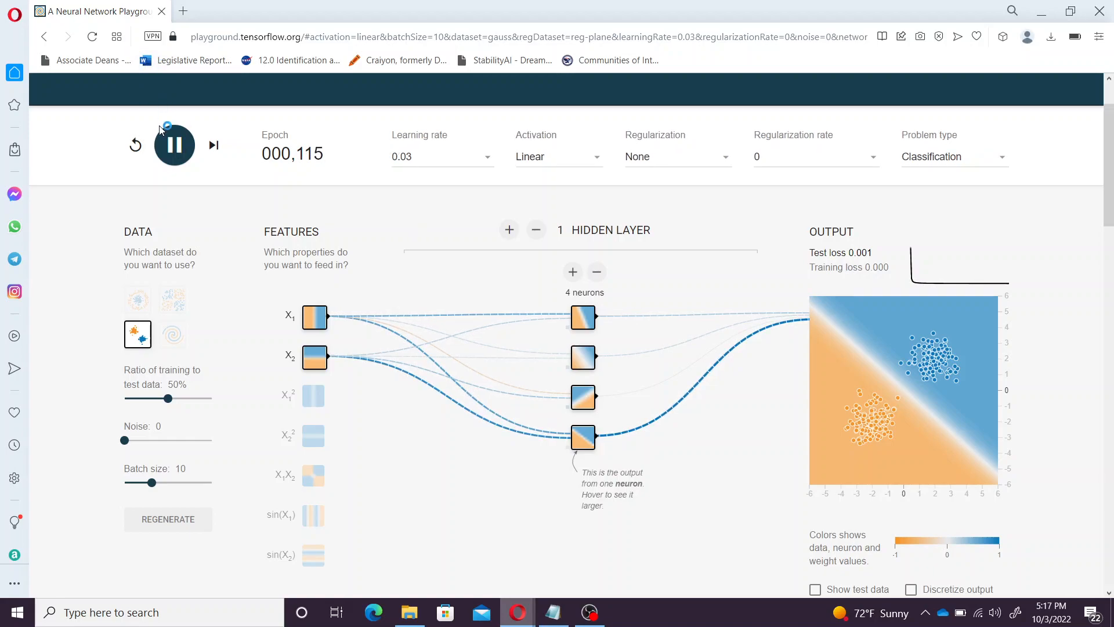
{"action": "left_click", "coordinate": [166, 146]}
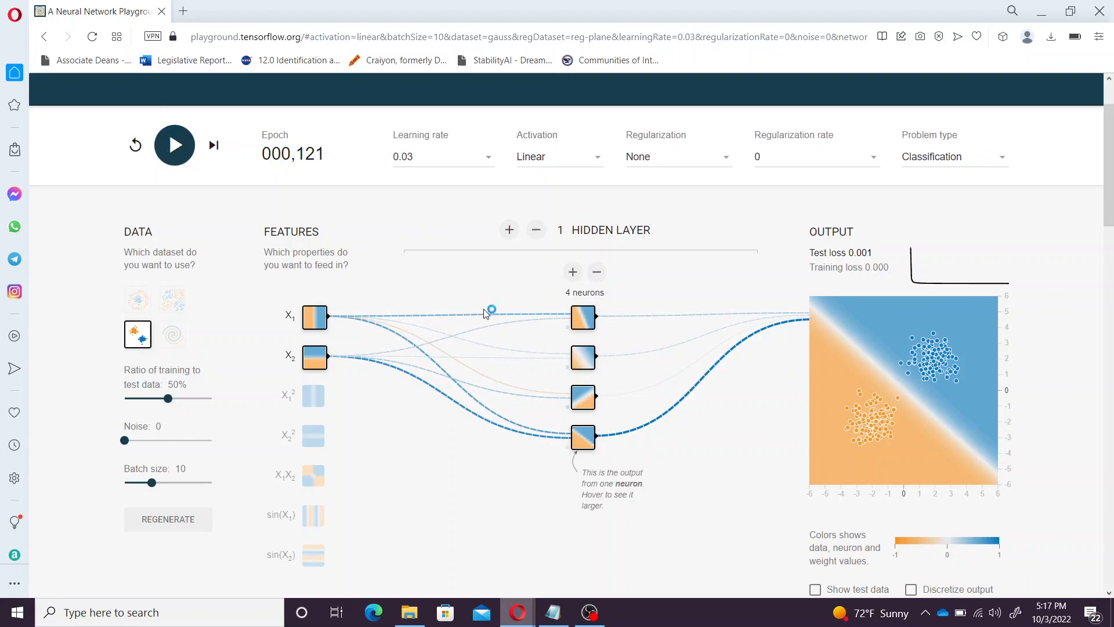
Select the spiral dataset and add hidden layers up to five (4, 3, 2, 2, 2 neurons)
{"action": "left_click", "coordinate": [173, 341]}
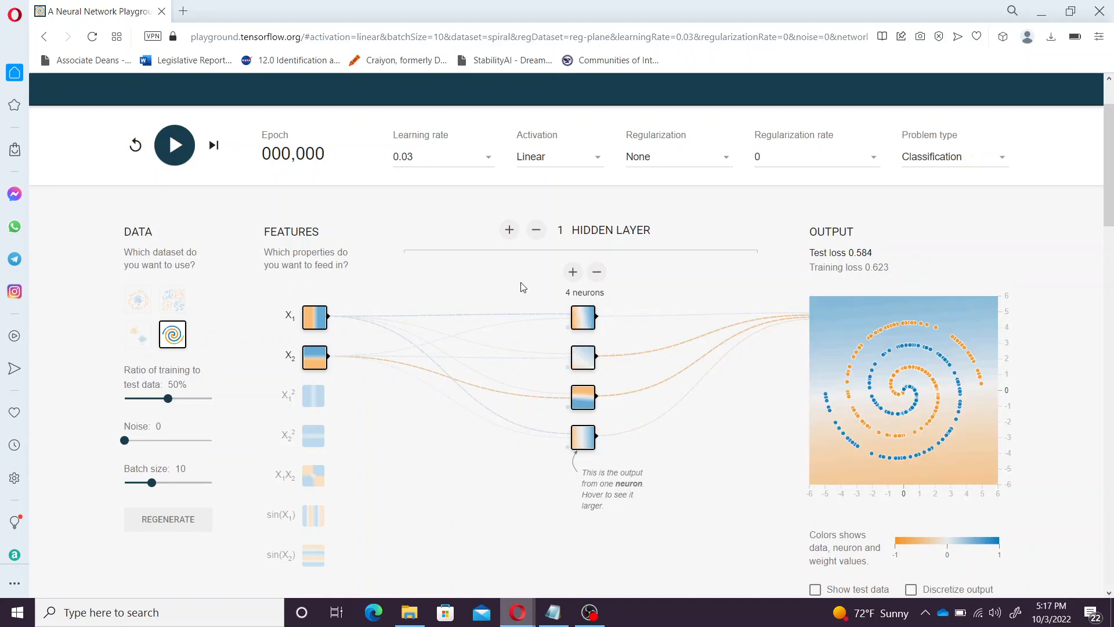
{"action": "left_click", "coordinate": [511, 230]}
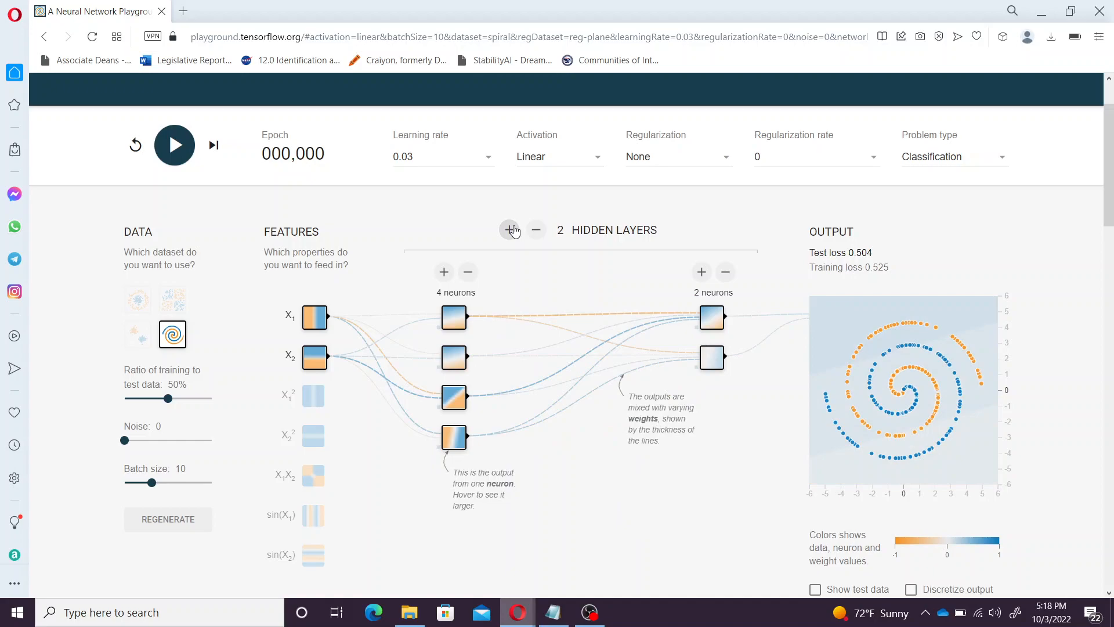
{"action": "left_click", "coordinate": [511, 230]}
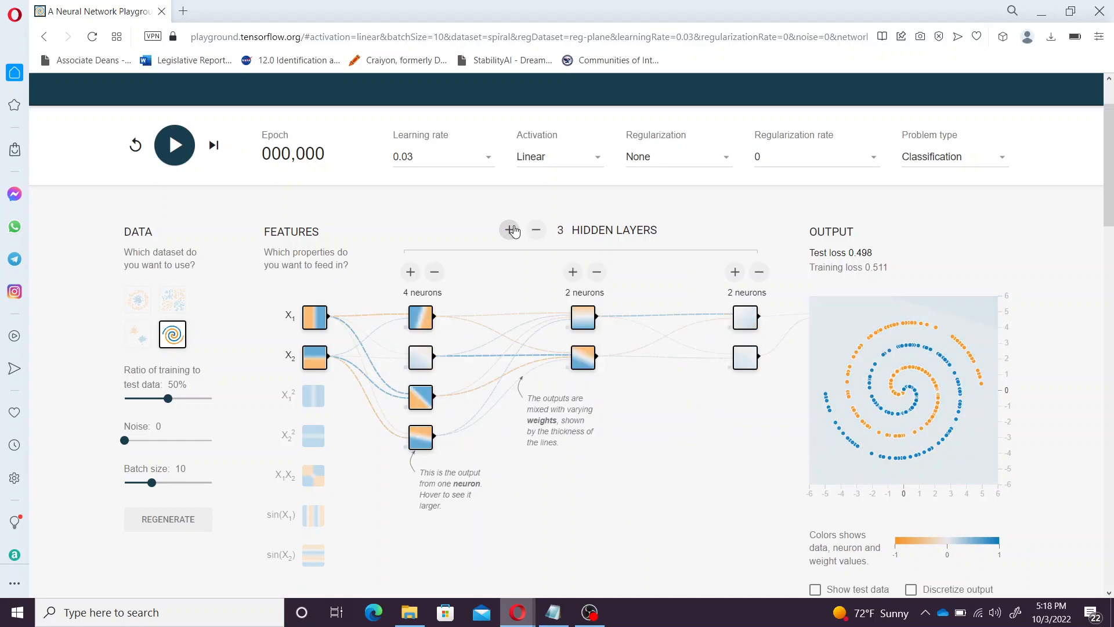
{"action": "left_click", "coordinate": [511, 230]}
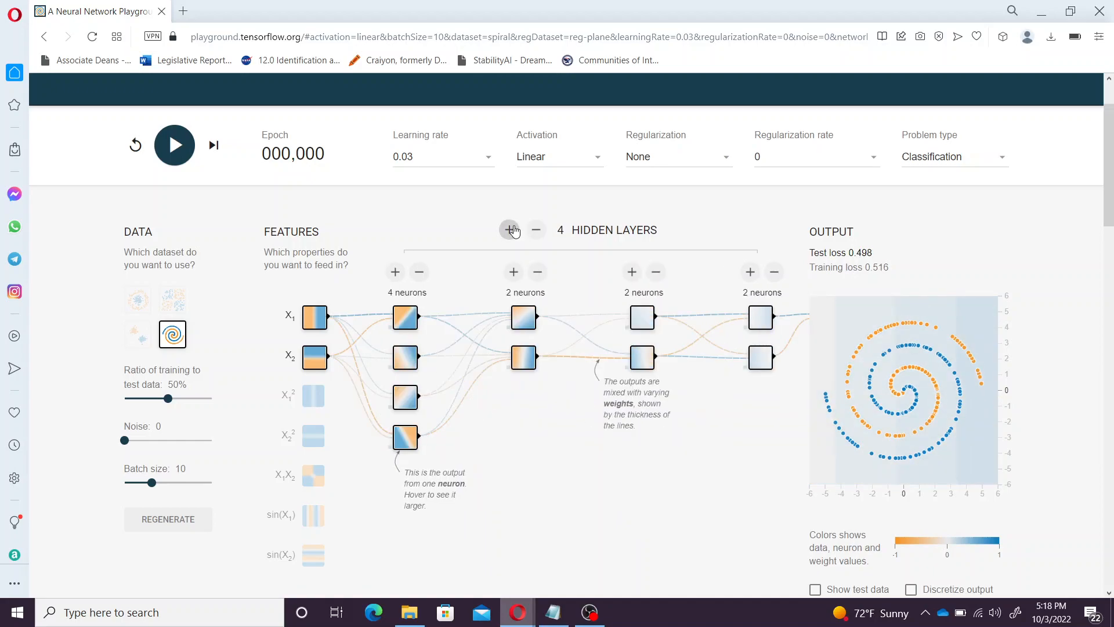
{"action": "left_click", "coordinate": [511, 230]}
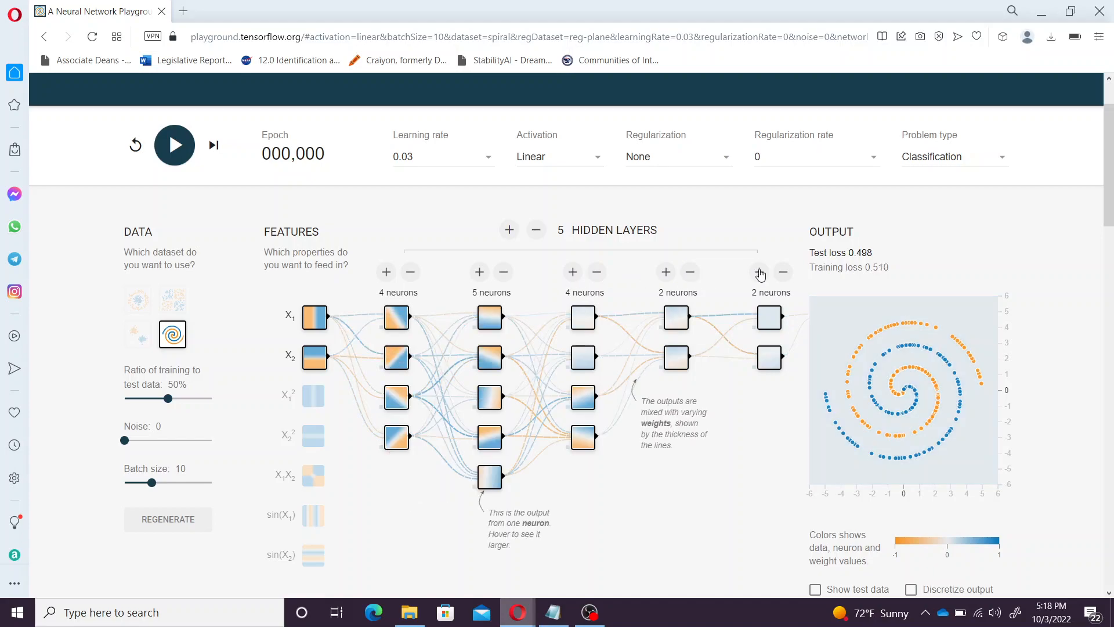
Add a neuron to the last hidden layer for a 4-5-4-2-3 layout, keeping Linear activation
{"action": "left_click", "coordinate": [760, 272]}
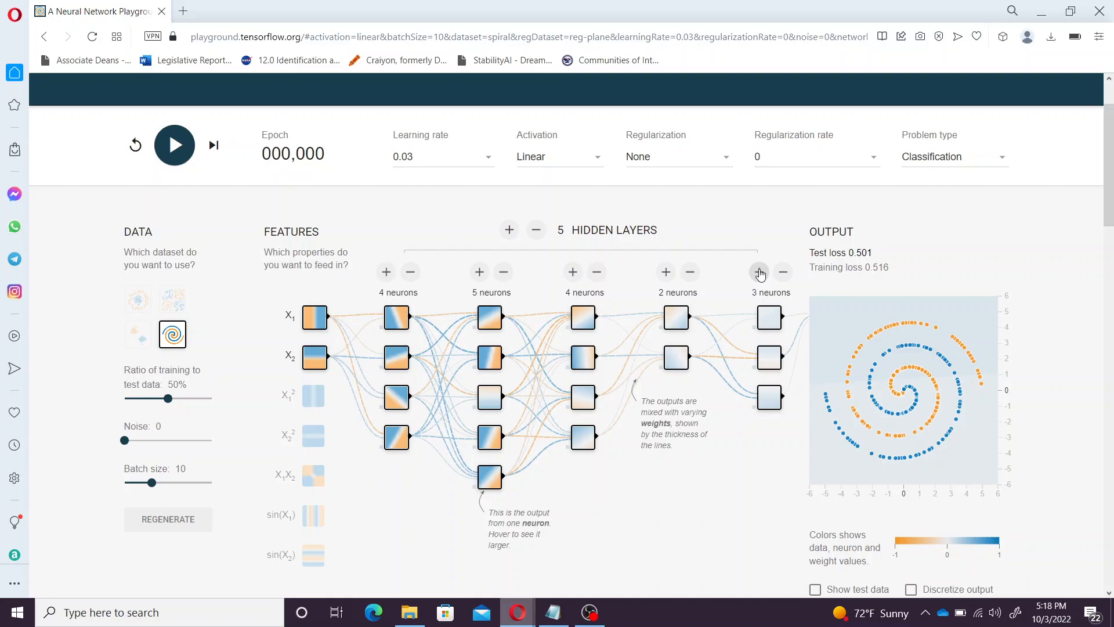
{"action": "left_click", "coordinate": [548, 155]}
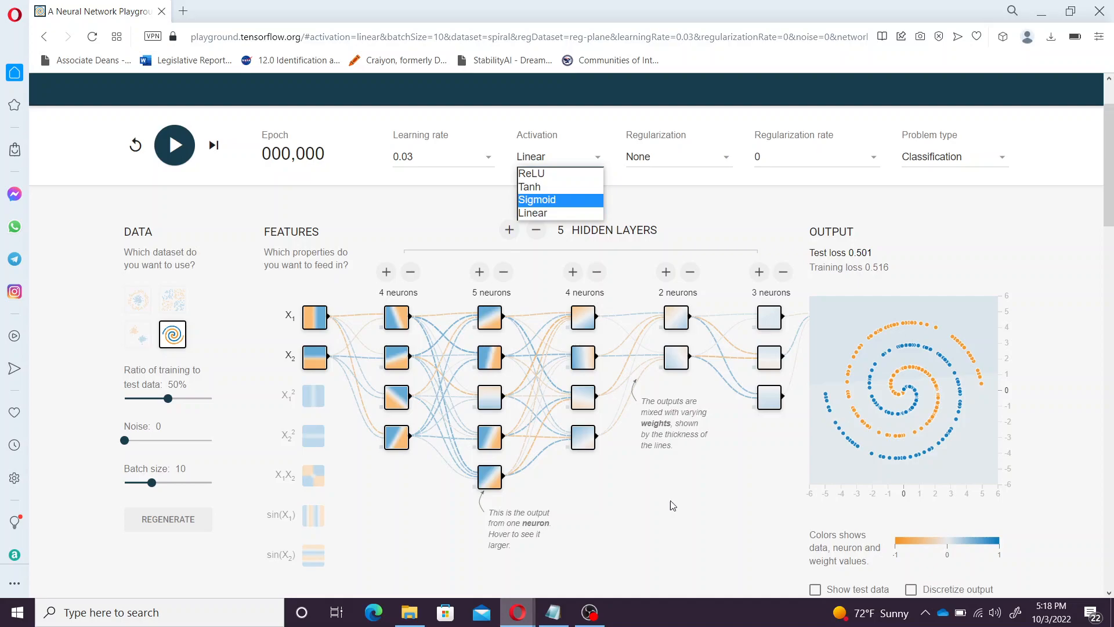
{"action": "left_click", "coordinate": [550, 213]}
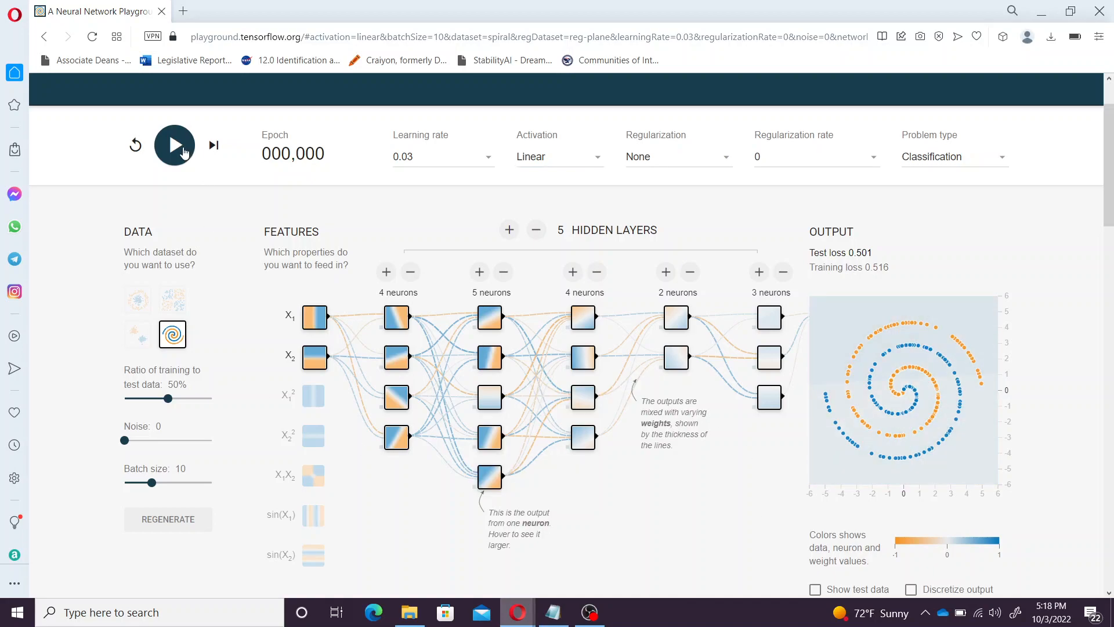
Train the Linear spiral network to epoch 246 (test loss 0.486), then bring OBS Studio forward
{"action": "left_click", "coordinate": [184, 152]}
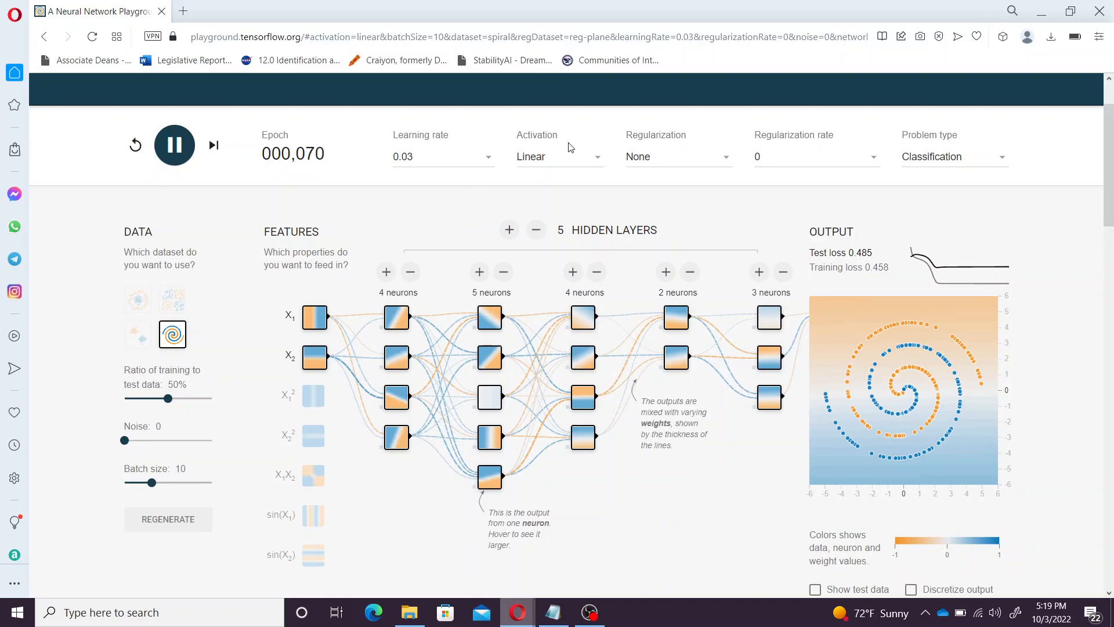
{"action": "left_click", "coordinate": [568, 162]}
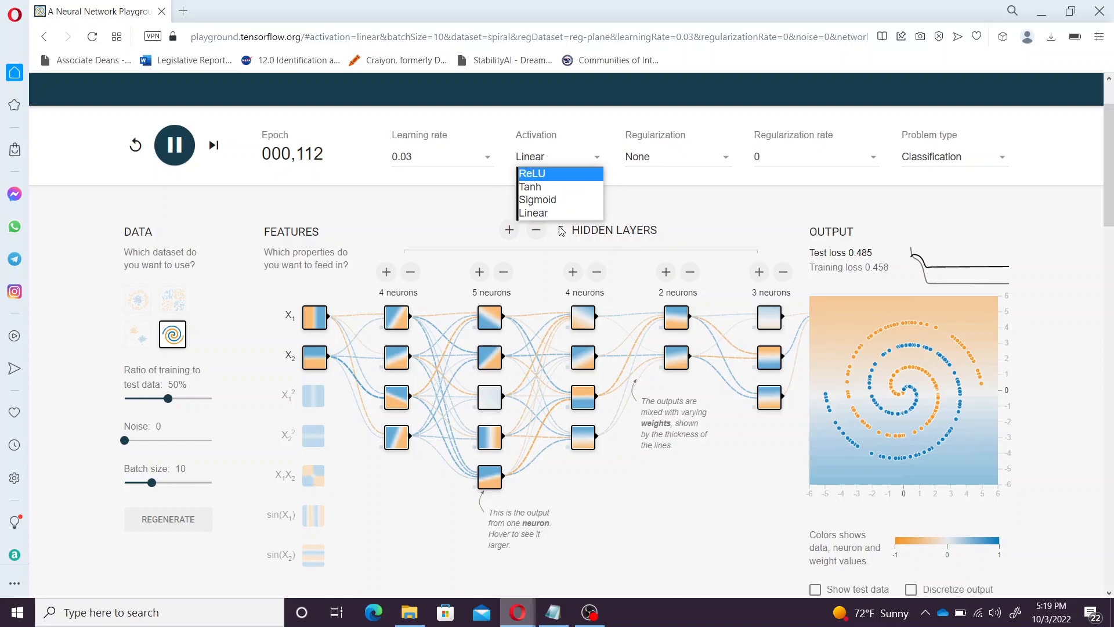
{"action": "left_click", "coordinate": [685, 570]}
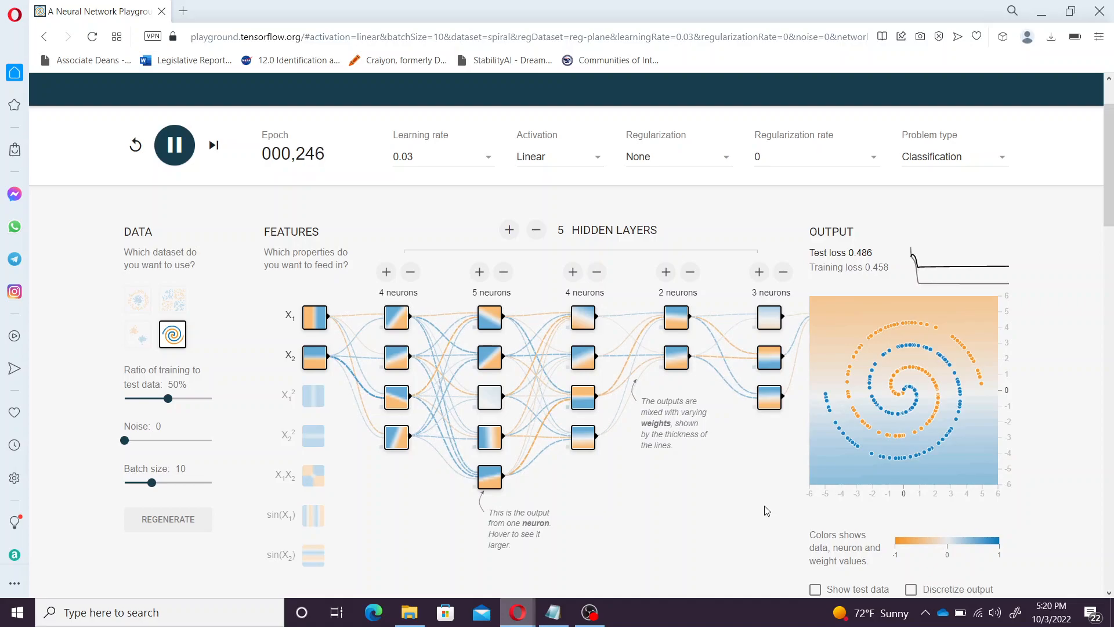
{"action": "left_click", "coordinate": [589, 612]}
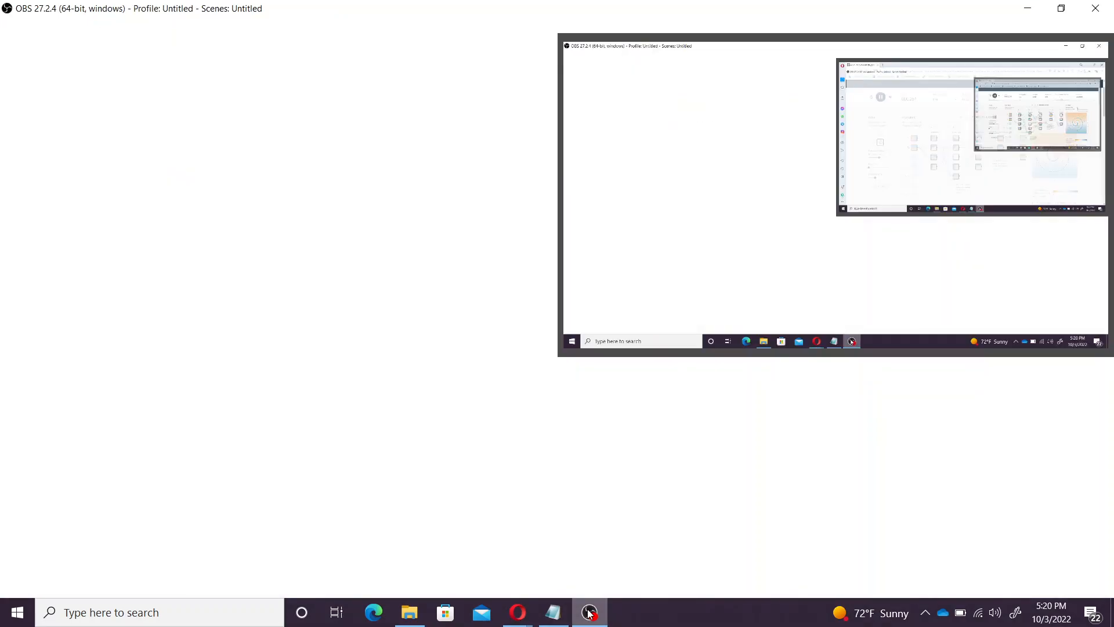